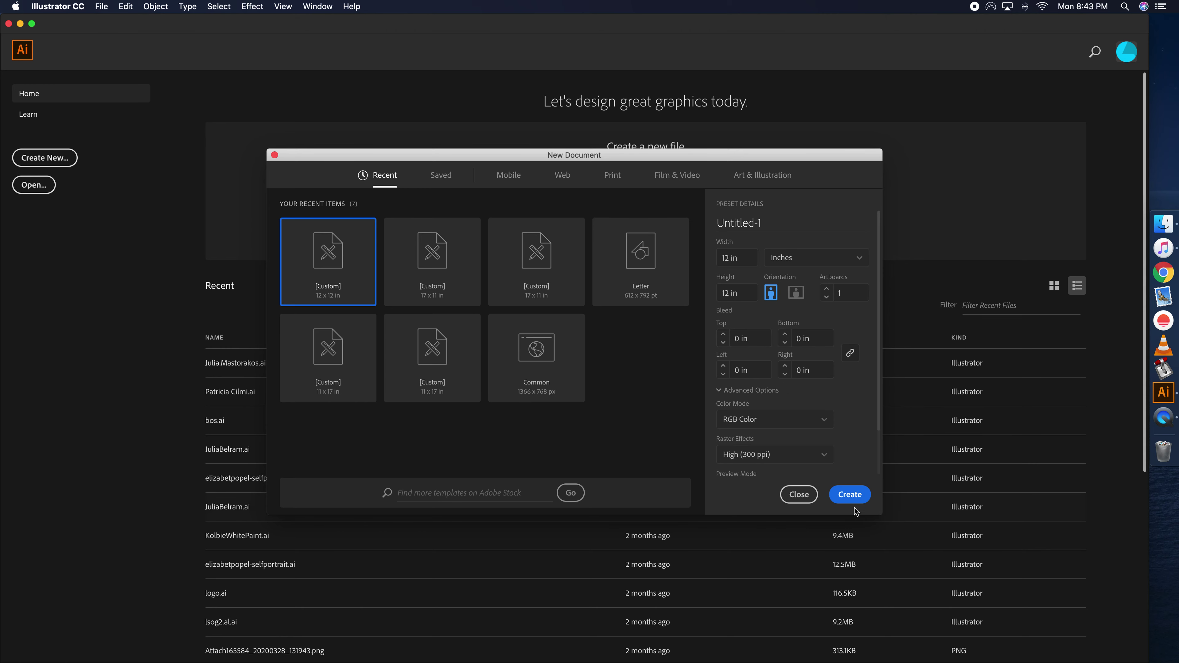
- Create a 12 x 12 in RGB document and close the floating Layers, Color, Stroke and Pathfinder panels
{"action": "left_click", "coordinate": [852, 496]}
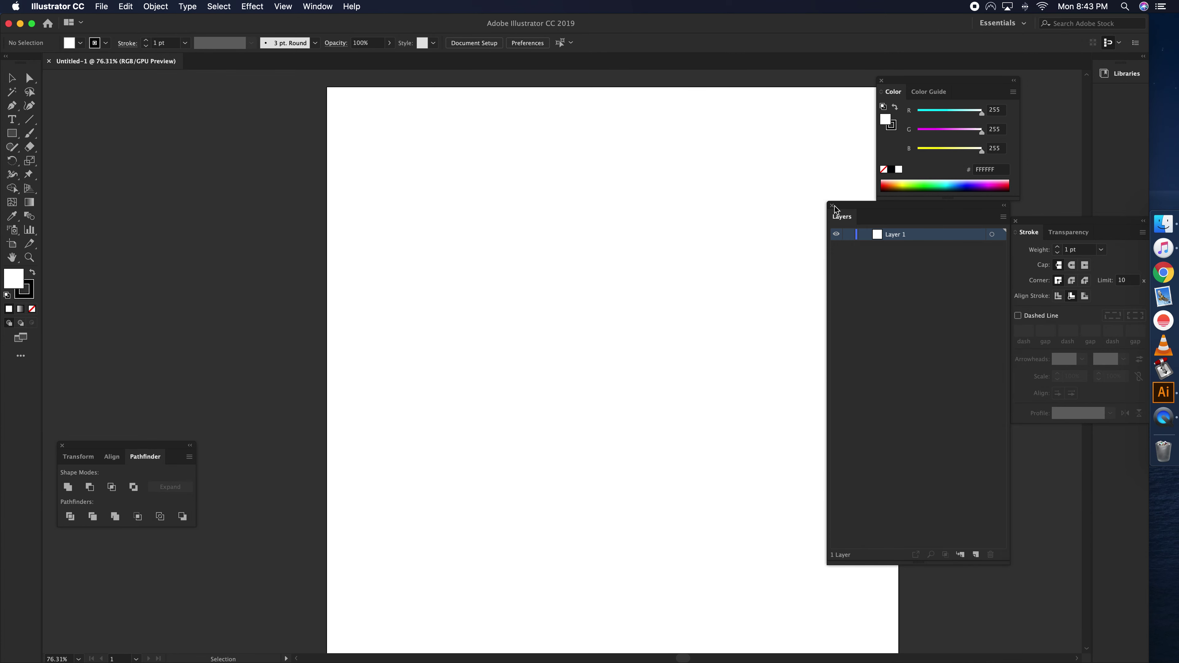
{"action": "left_click", "coordinate": [832, 205]}
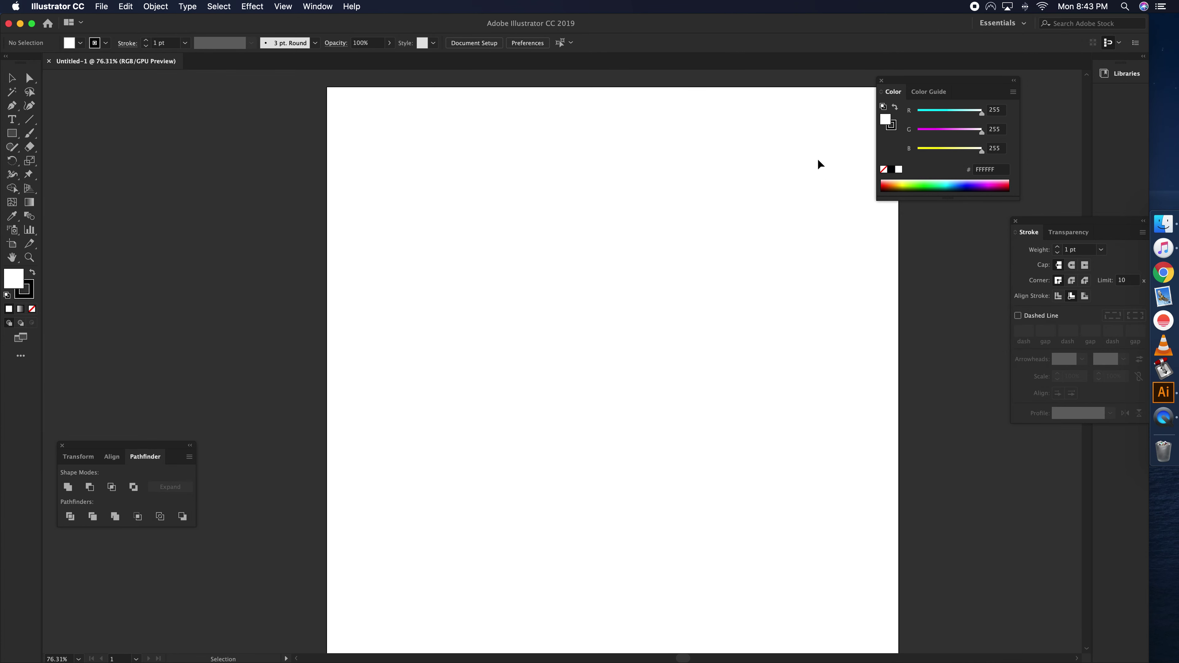
{"action": "left_click", "coordinate": [882, 82]}
{"action": "left_click", "coordinate": [1015, 221]}
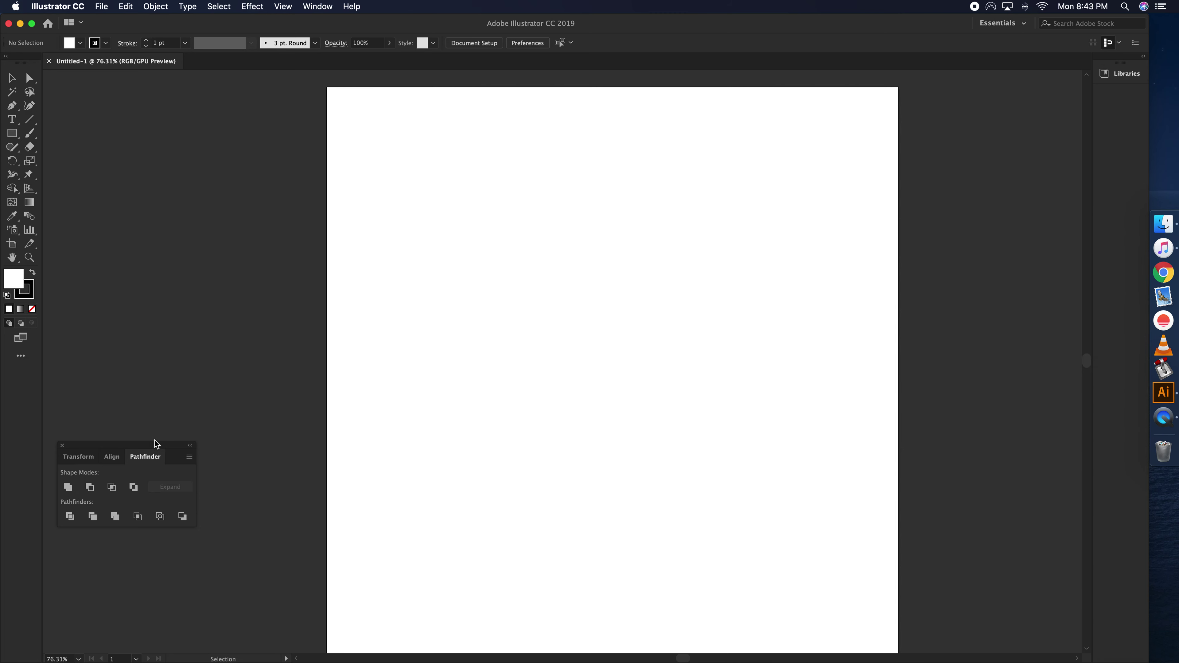
{"action": "left_click", "coordinate": [62, 445]}
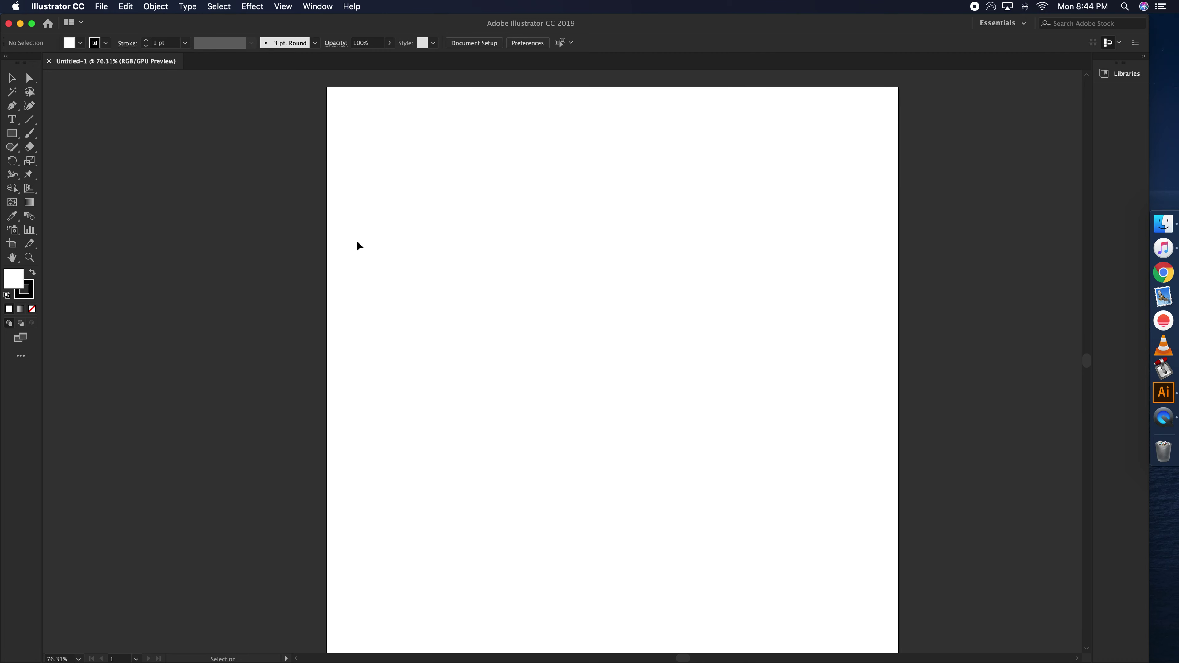
- Place spongebob-squarepants.jpg from the Desktop's Characters folder onto the artboard as a linked image at its original size
{"action": "left_click", "coordinate": [104, 7]}
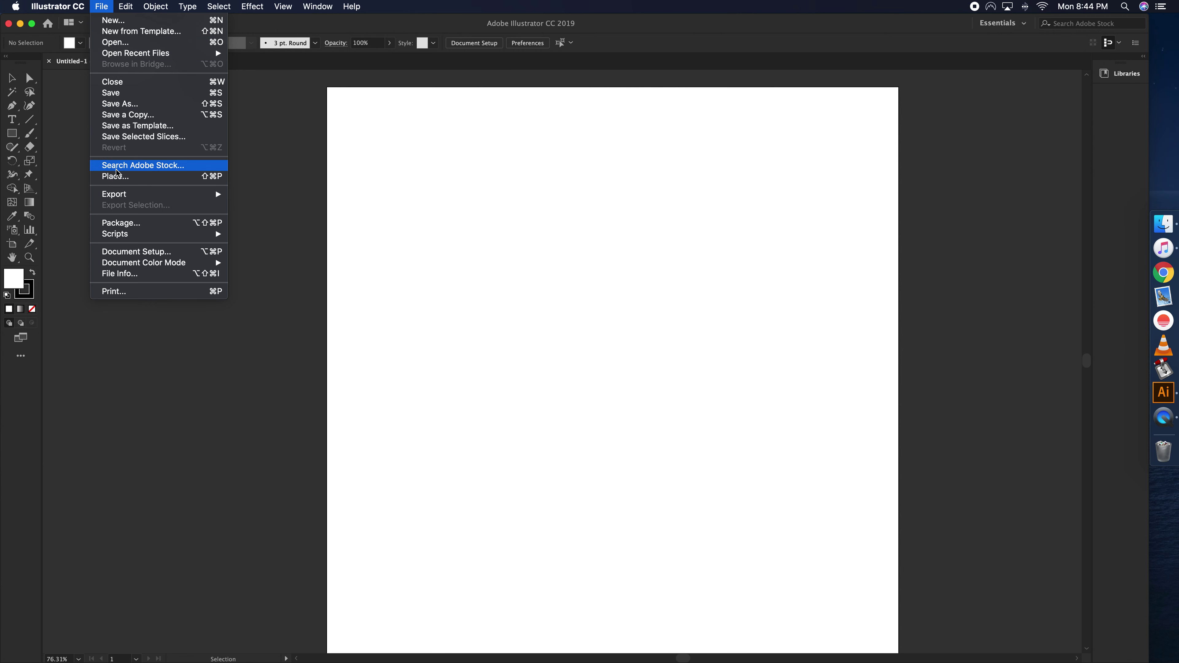
{"action": "left_click", "coordinate": [117, 177]}
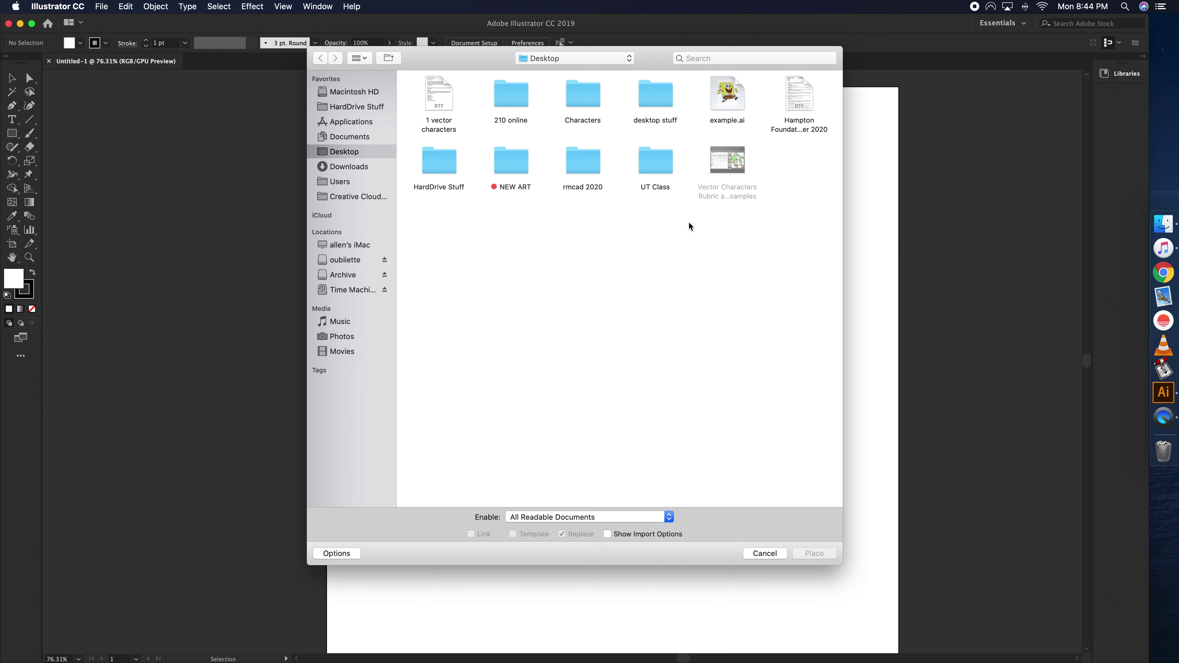
{"action": "double_click", "coordinate": [595, 95]}
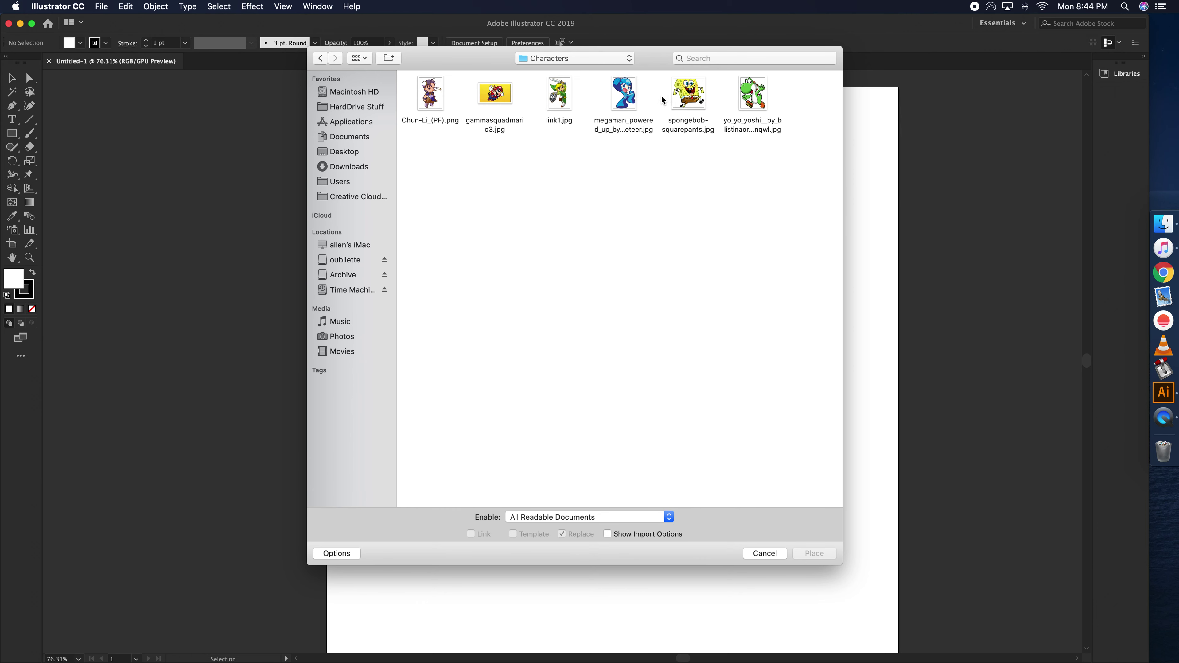
{"action": "left_click", "coordinate": [691, 102]}
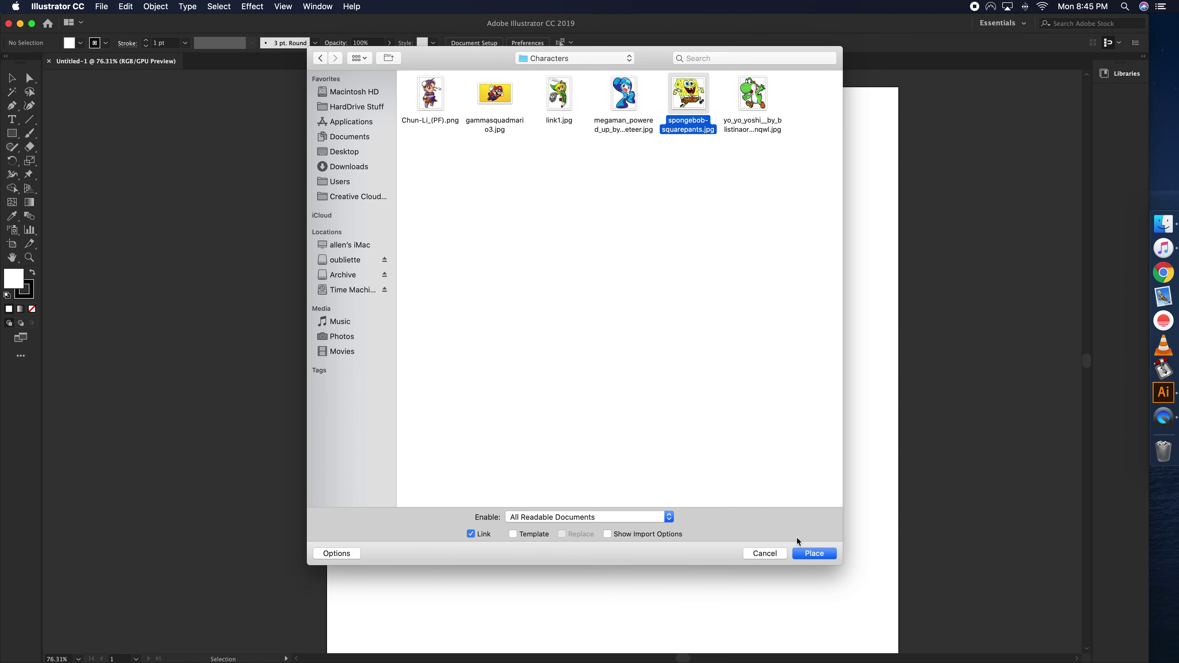
{"action": "left_click", "coordinate": [807, 555]}
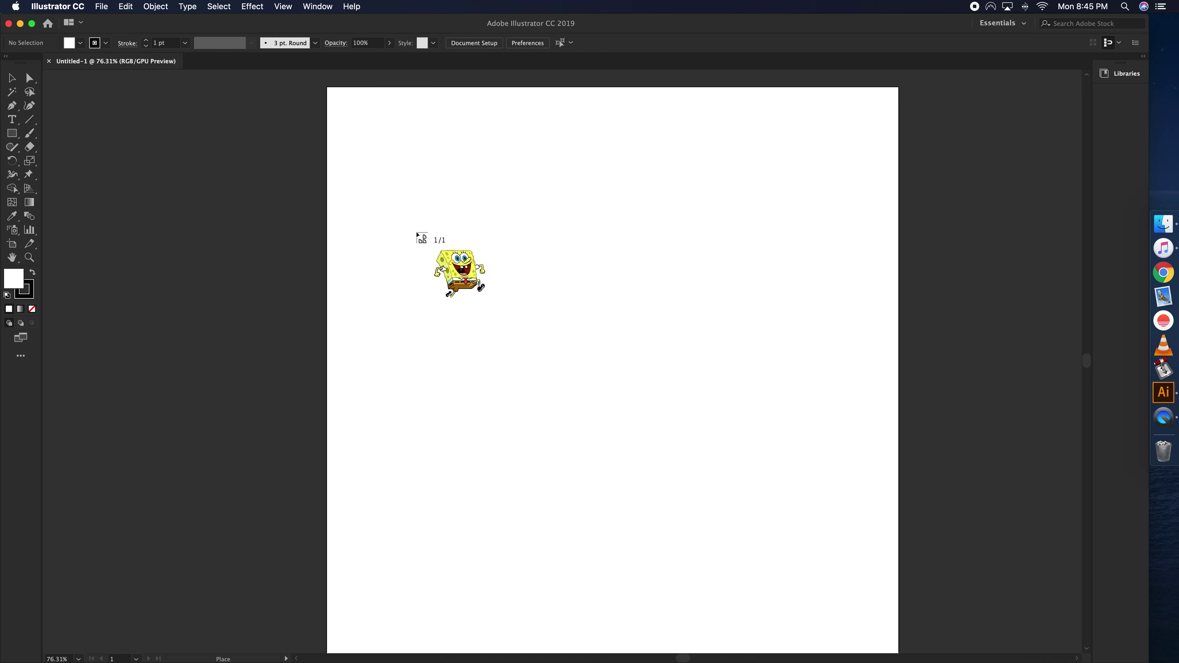
{"action": "left_click", "coordinate": [415, 232]}
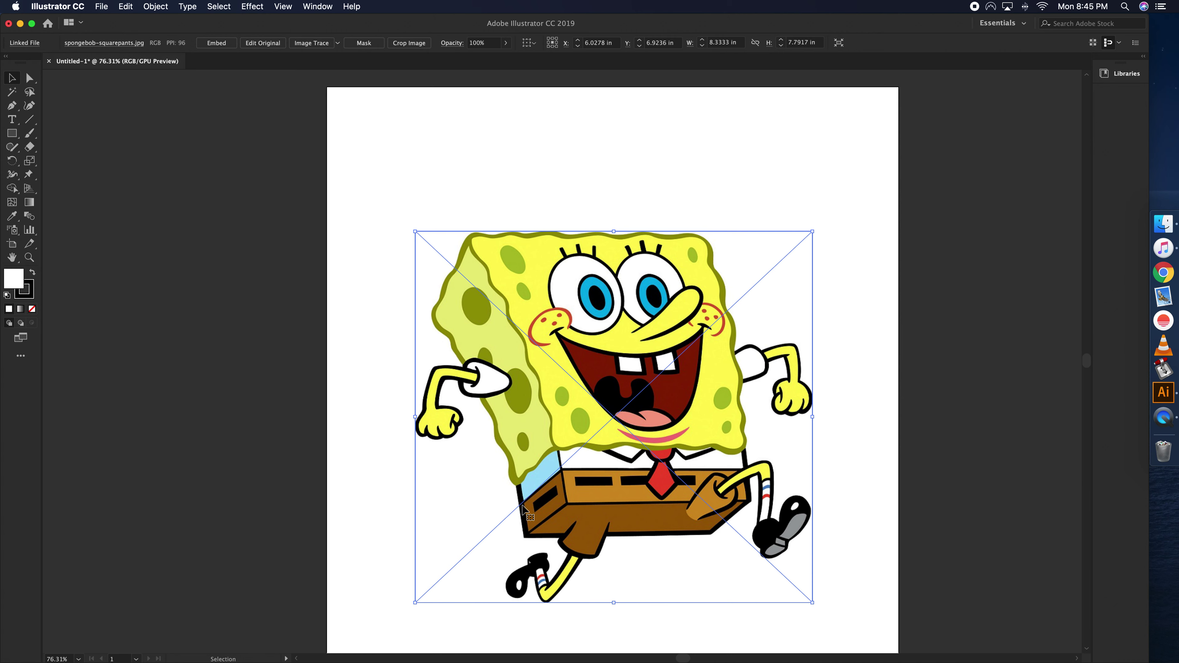
- Move the placed SpongeBob image toward the artboard's upper-left corner and embed it in the document
{"action": "scroll", "coordinate": [738, 515], "scroll_direction": "left", "scroll_amount": 1}
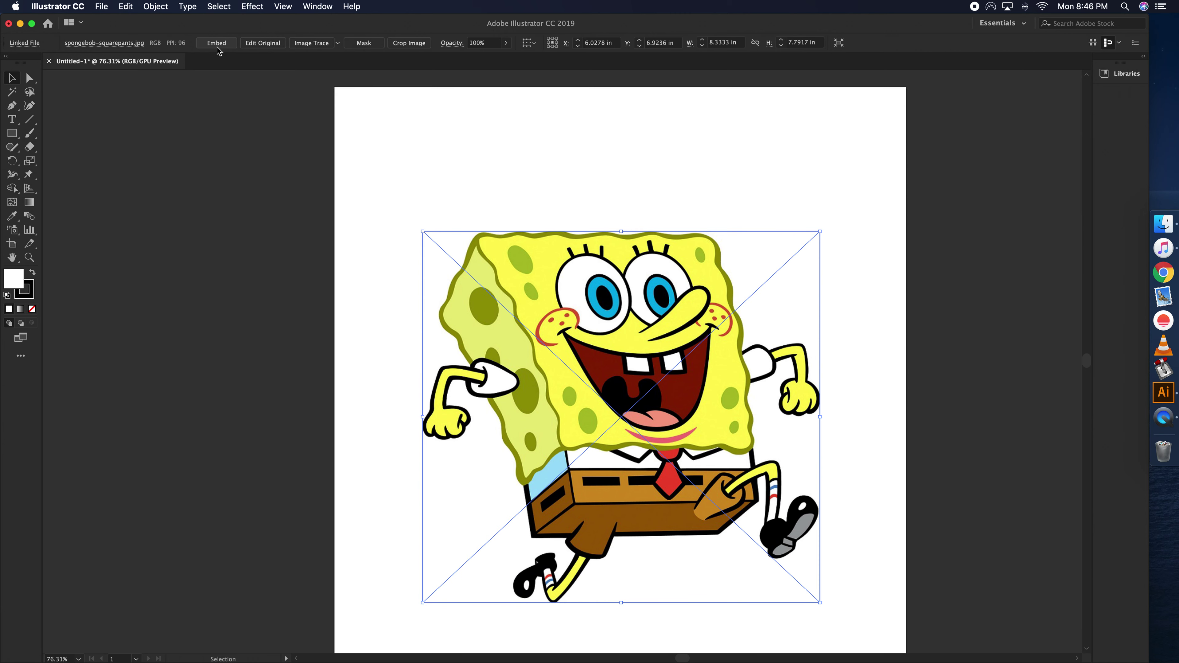
{"action": "left_click", "coordinate": [510, 273]}
{"action": "left_click_drag", "start_coordinate": [510, 274], "coordinate": [440, 160]}
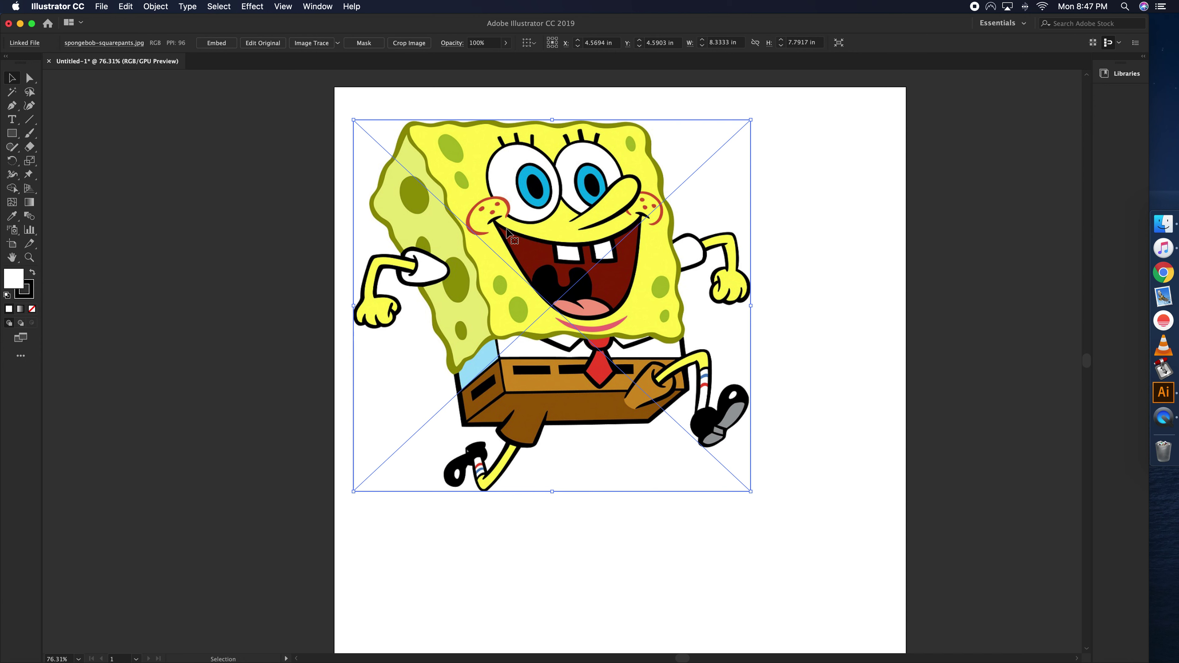
{"action": "left_click", "coordinate": [223, 186]}
{"action": "left_click", "coordinate": [420, 372]}
{"action": "left_click", "coordinate": [222, 47]}
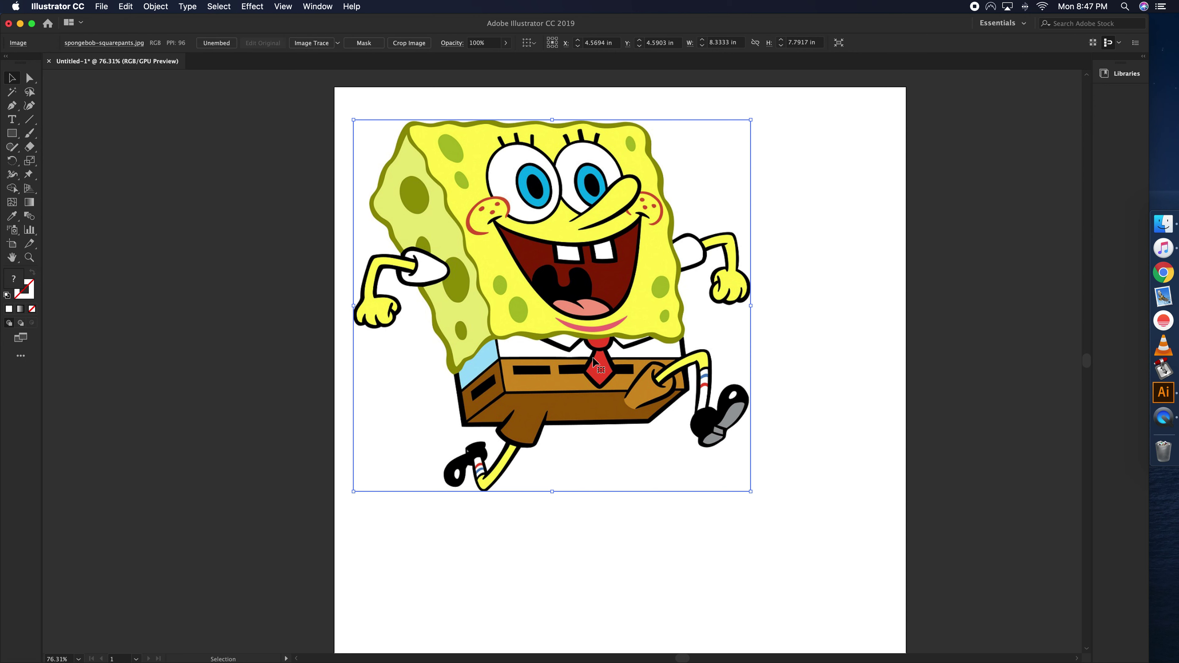
- Reposition the embedded image just inside the artboard's upper-left corner, leaving a small margin along both edges
{"action": "left_click_drag", "start_coordinate": [588, 302], "coordinate": [571, 278]}
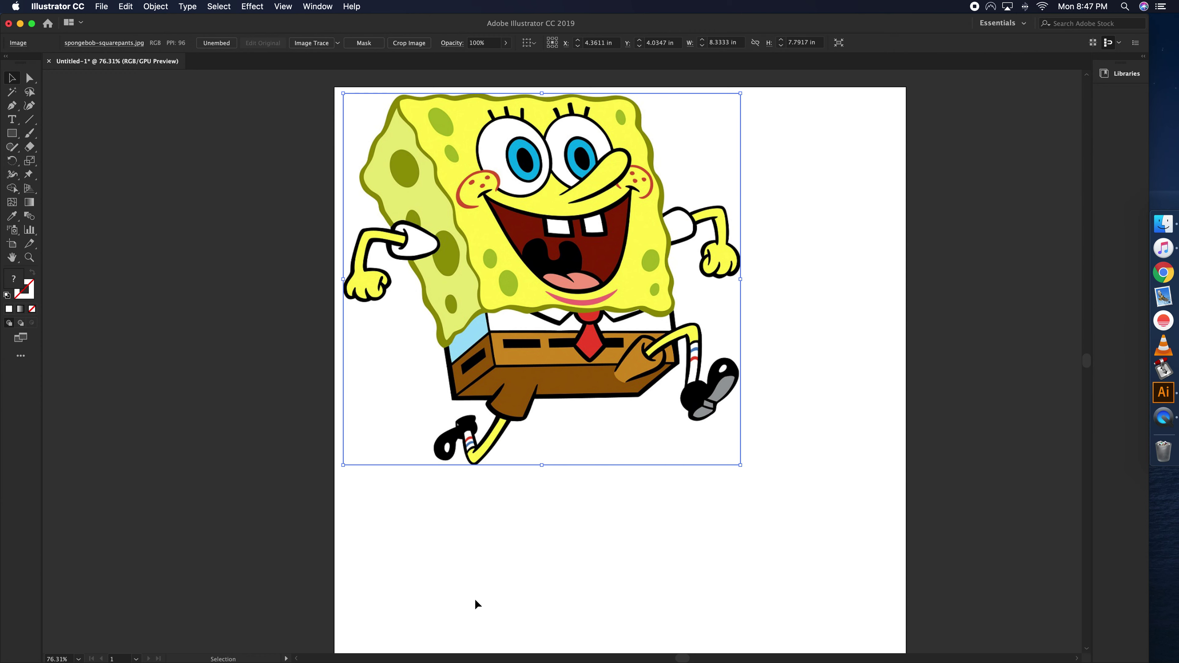
{"action": "left_click_drag", "start_coordinate": [557, 253], "coordinate": [630, 365]}
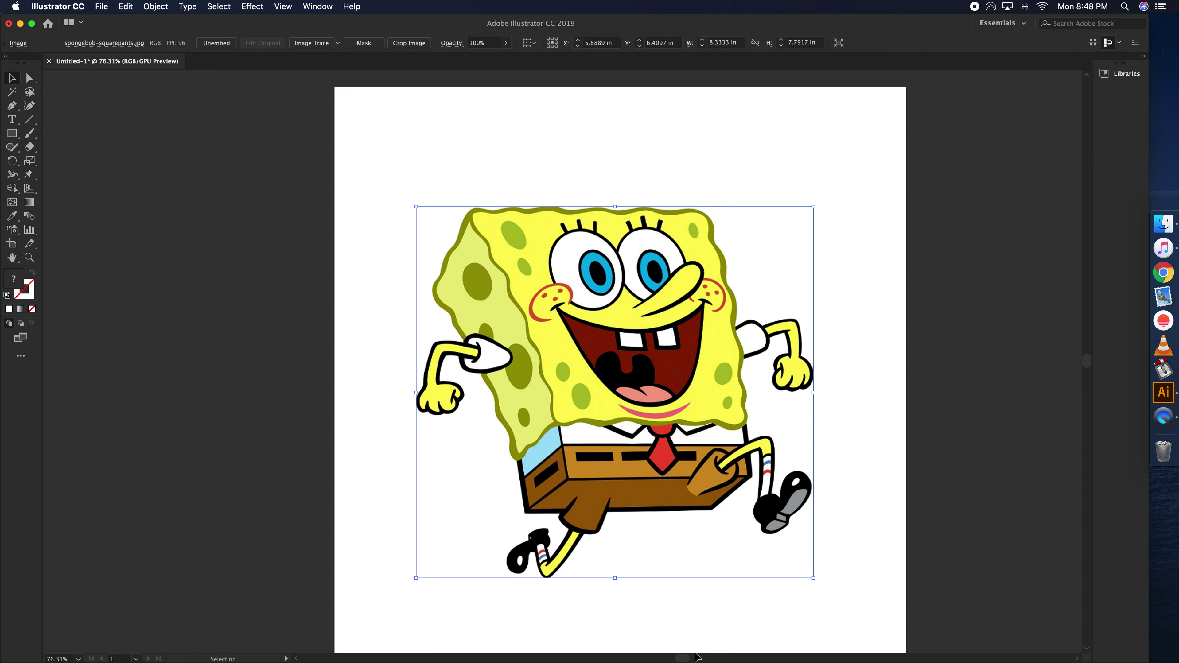
{"action": "scroll", "coordinate": [588, 583], "scroll_direction": "down", "scroll_amount": 2}
{"action": "scroll", "coordinate": [587, 581], "scroll_direction": "up", "scroll_amount": 1}
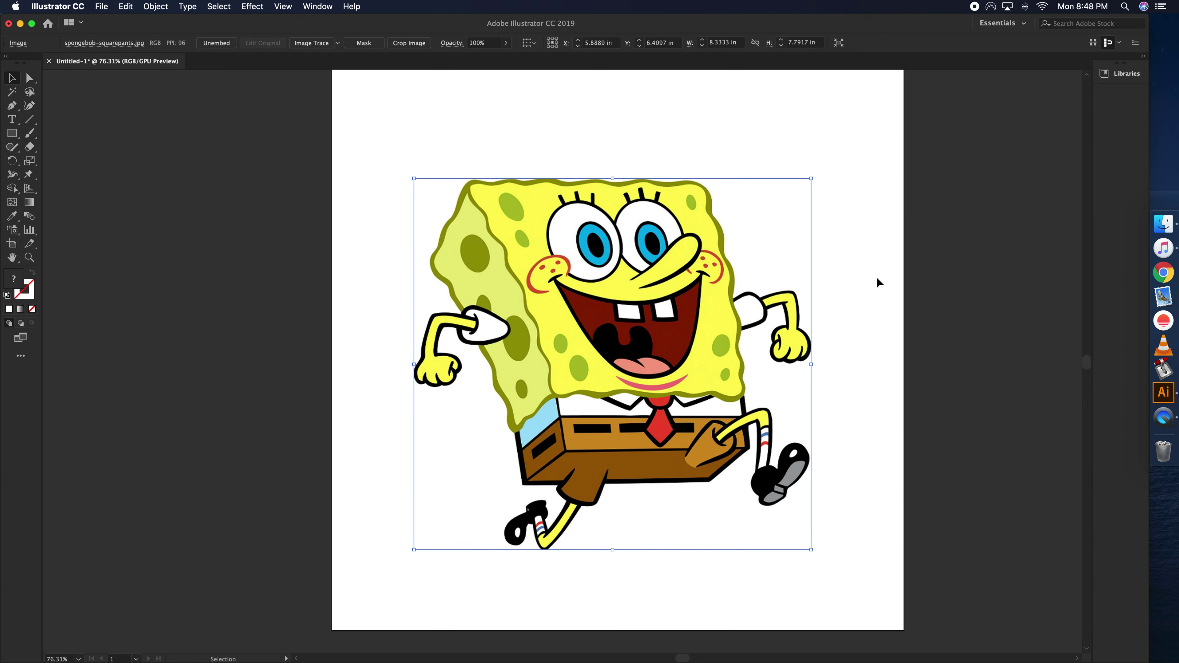
{"action": "scroll", "coordinate": [713, 265], "scroll_direction": "up", "scroll_amount": 1}
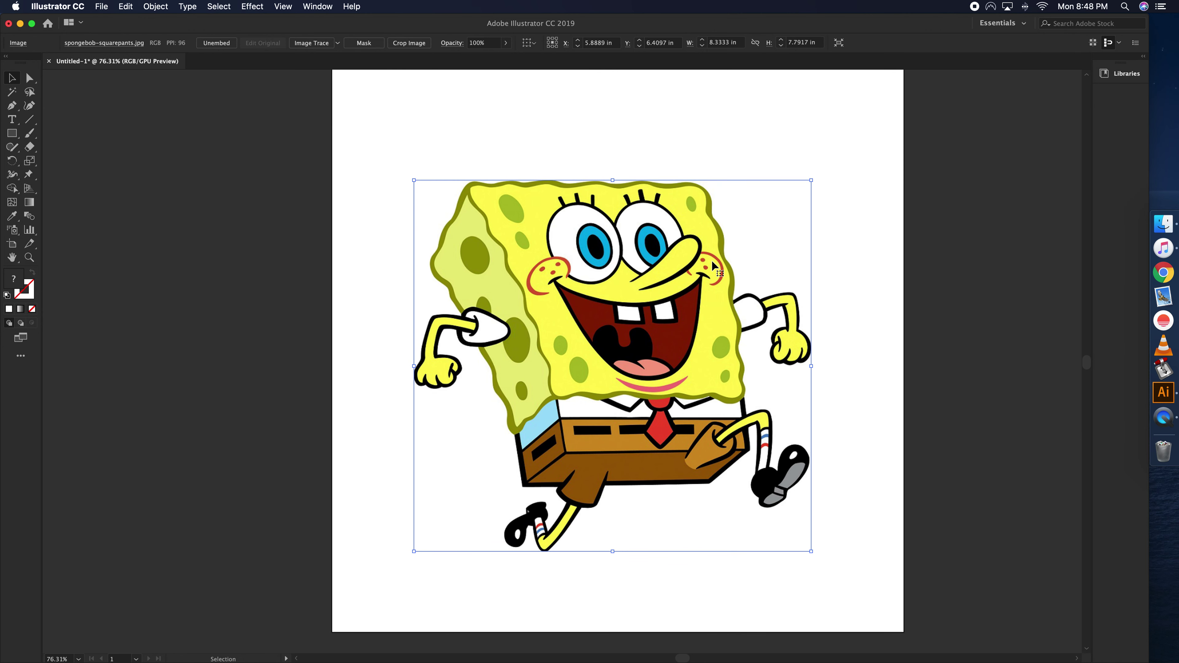
{"action": "scroll", "coordinate": [713, 265], "scroll_direction": "up", "scroll_amount": 4}
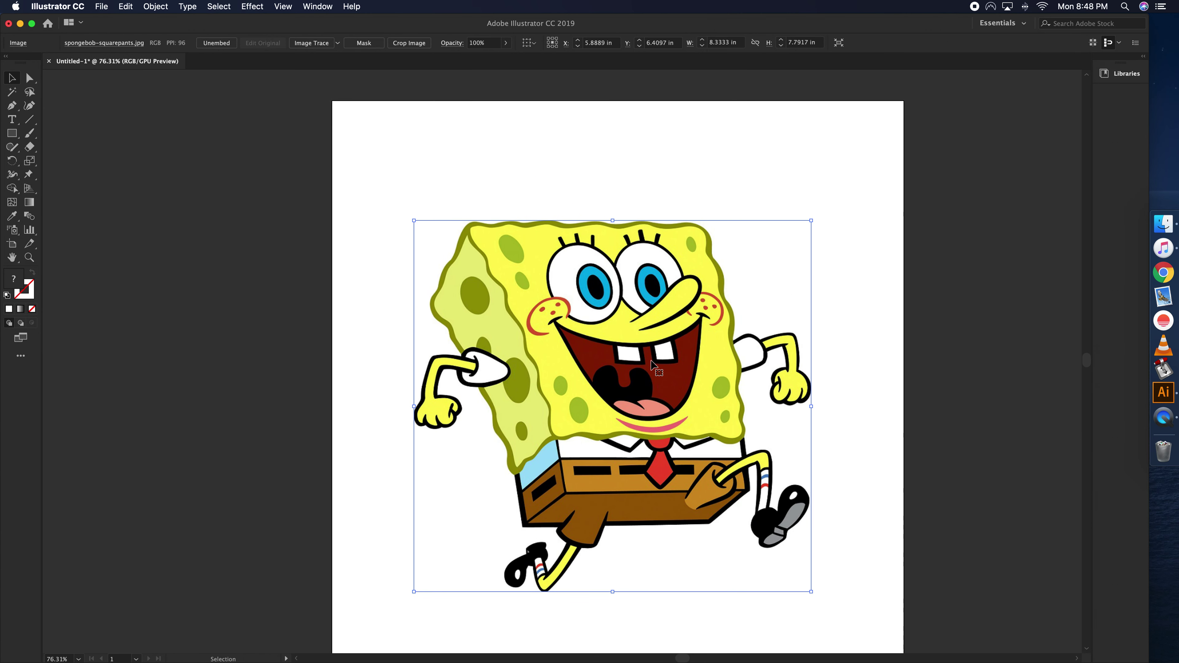
{"action": "left_click_drag", "start_coordinate": [597, 328], "coordinate": [516, 210]}
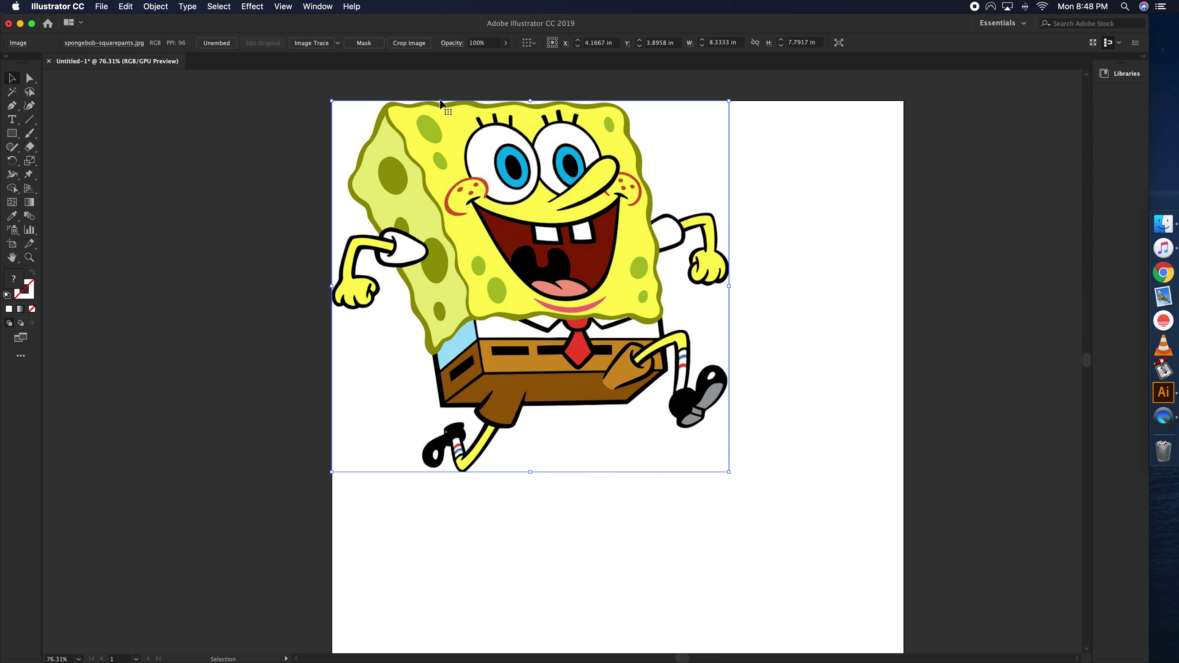
{"action": "left_click_drag", "start_coordinate": [500, 180], "coordinate": [504, 185]}
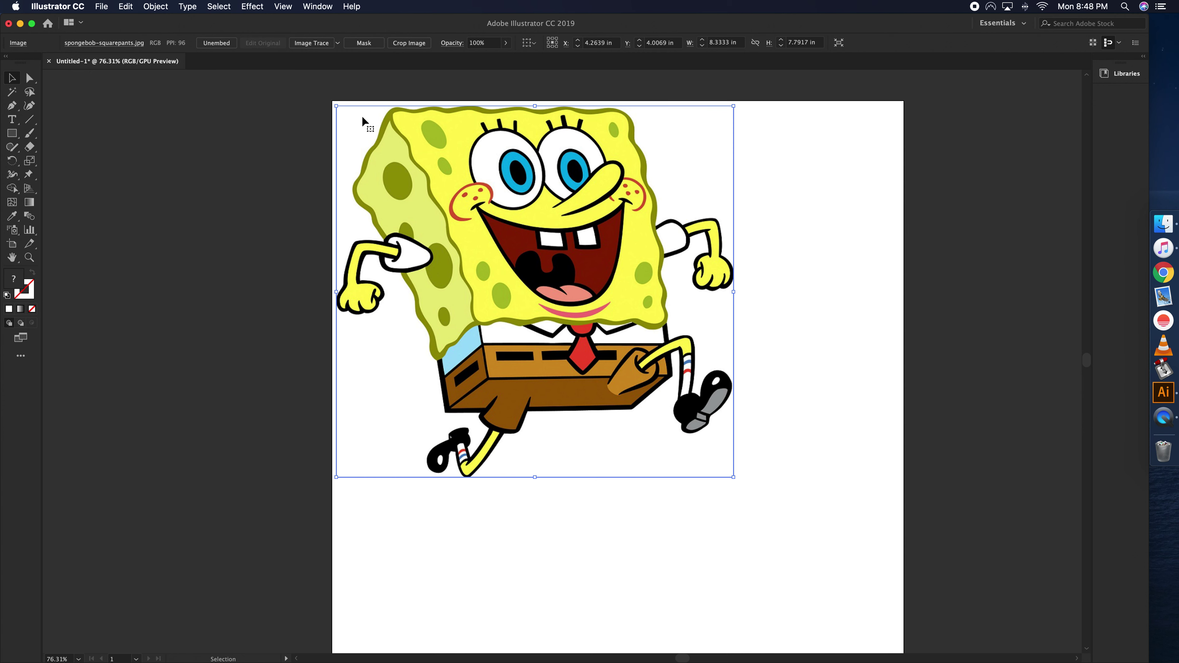
- Shrink the artboard from its lower and right edges to about 8.51 x 8.01 in so it fits closely around the image
{"action": "scroll", "coordinate": [689, 498], "scroll_direction": "down", "scroll_amount": 2}
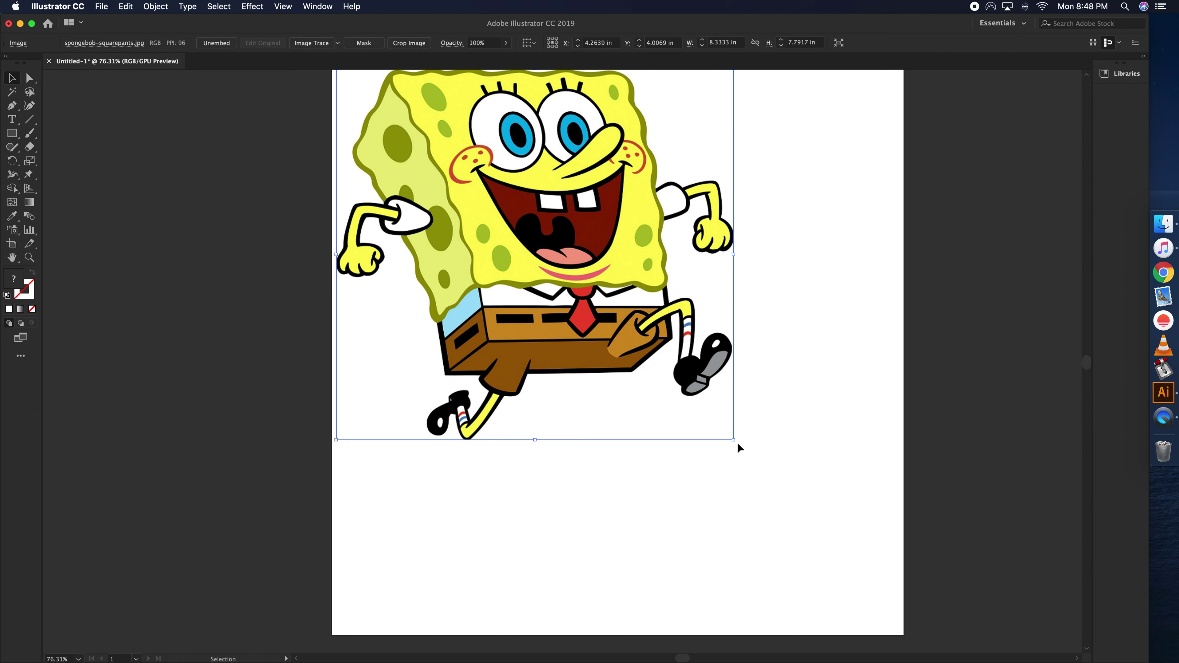
{"action": "left_click", "coordinate": [13, 246]}
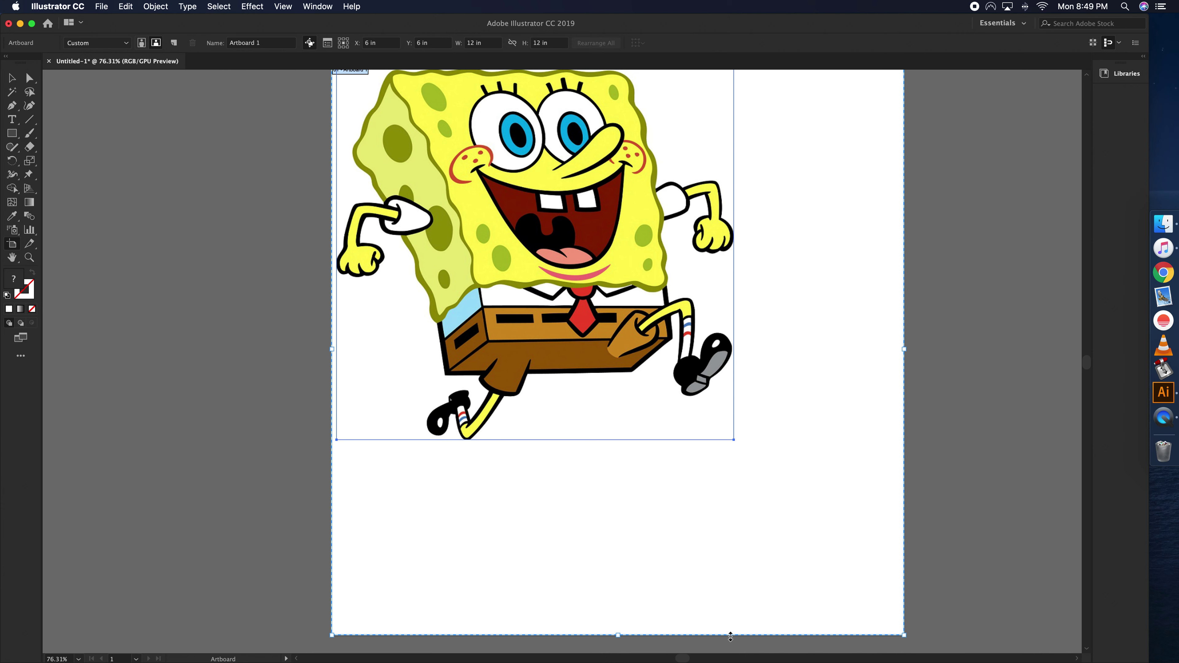
{"action": "left_click_drag", "start_coordinate": [617, 634], "coordinate": [621, 445]}
{"action": "left_click_drag", "start_coordinate": [905, 258], "coordinate": [738, 256]}
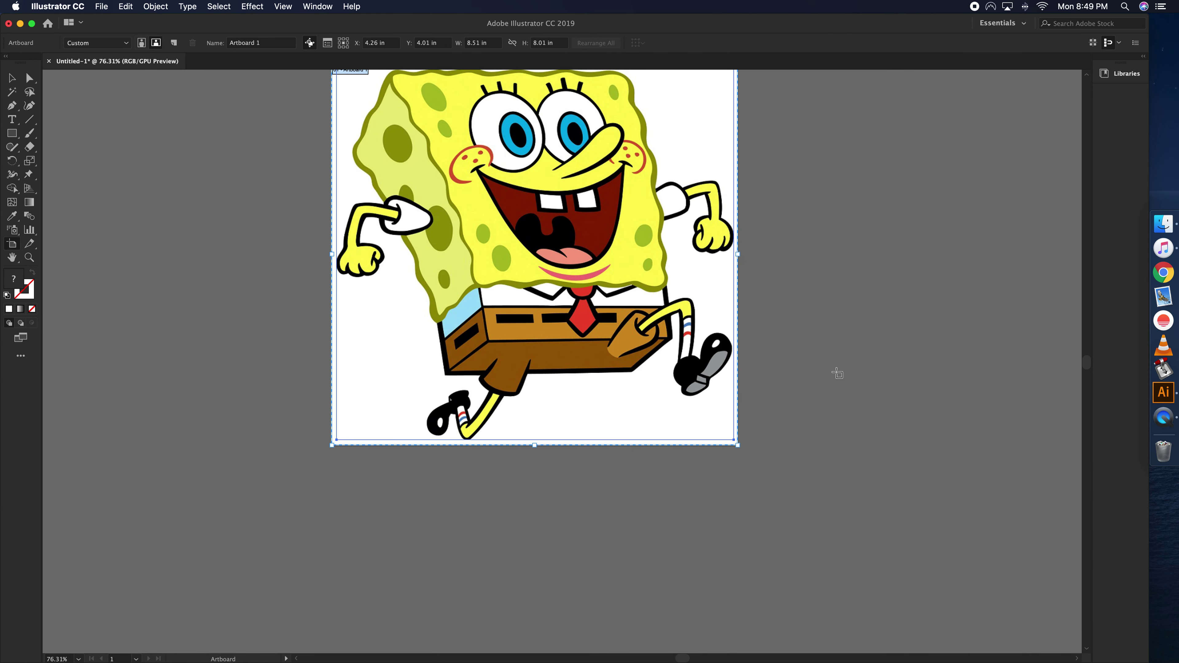
{"action": "scroll", "coordinate": [837, 373], "scroll_direction": "up", "scroll_amount": 2}
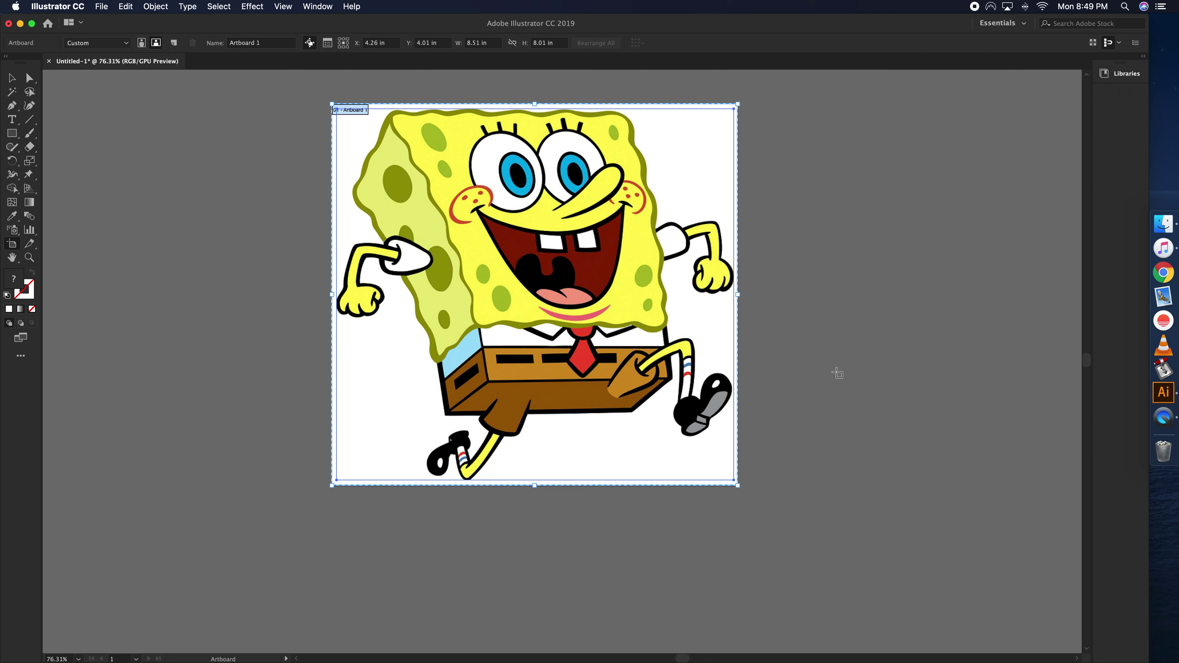
{"action": "key", "text": "Escape"}
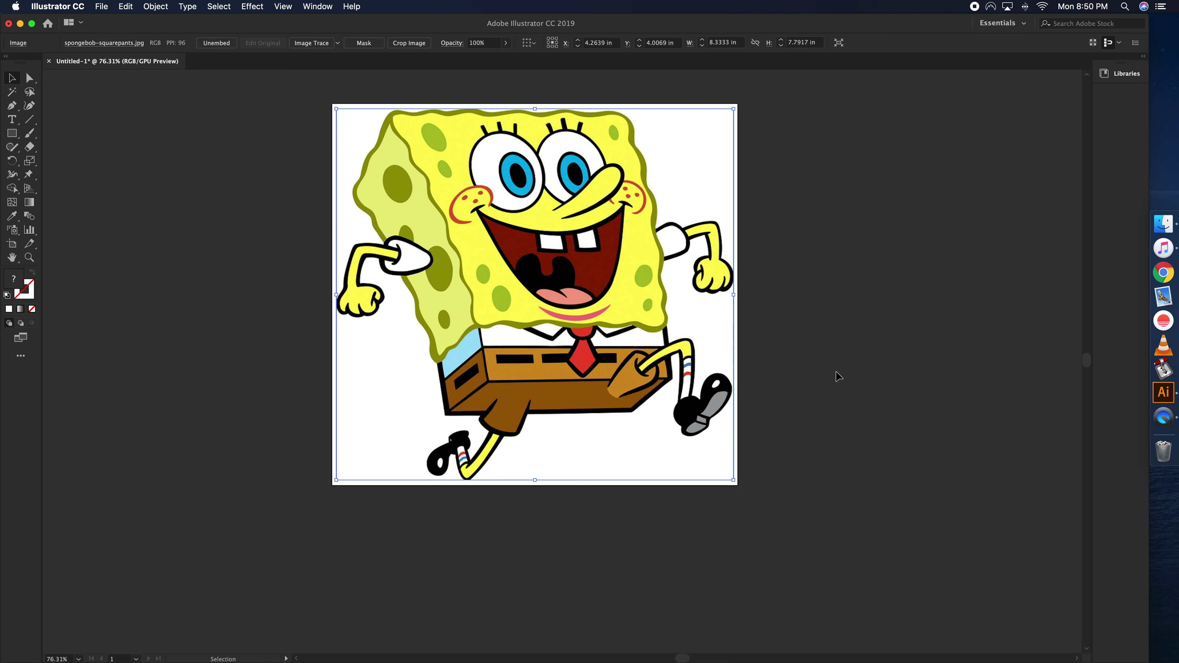
- Show the Layers panel and expand Layer 1 to list the image it contains
{"action": "left_click", "coordinate": [318, 7]}
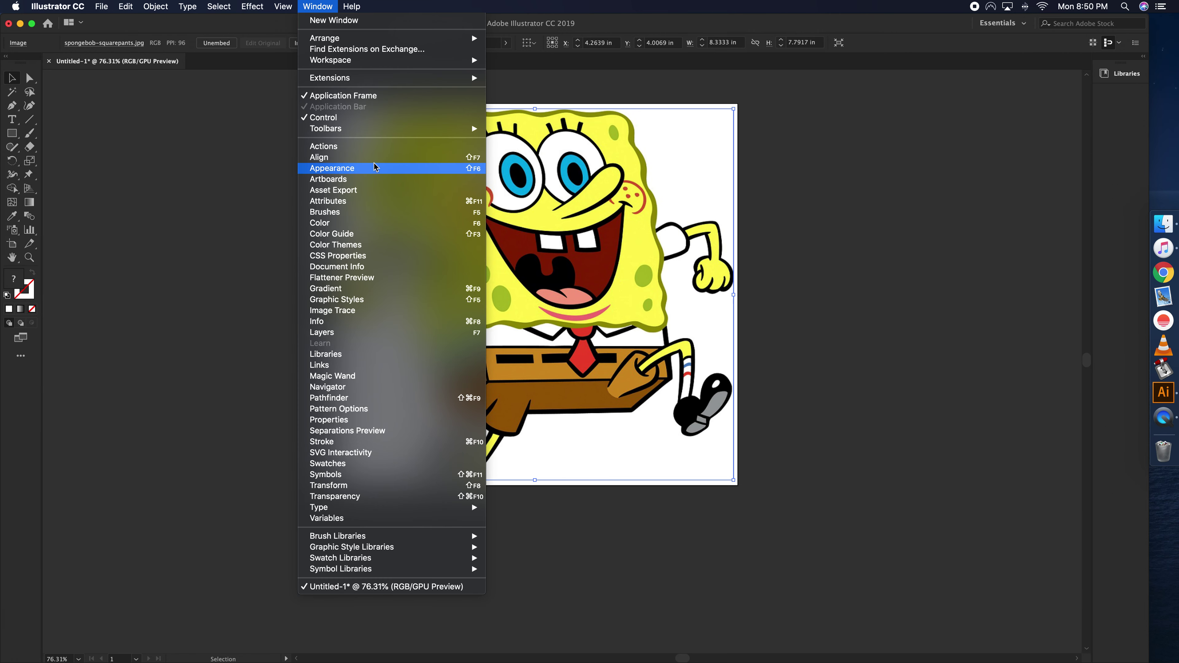
{"action": "left_click", "coordinate": [324, 9]}
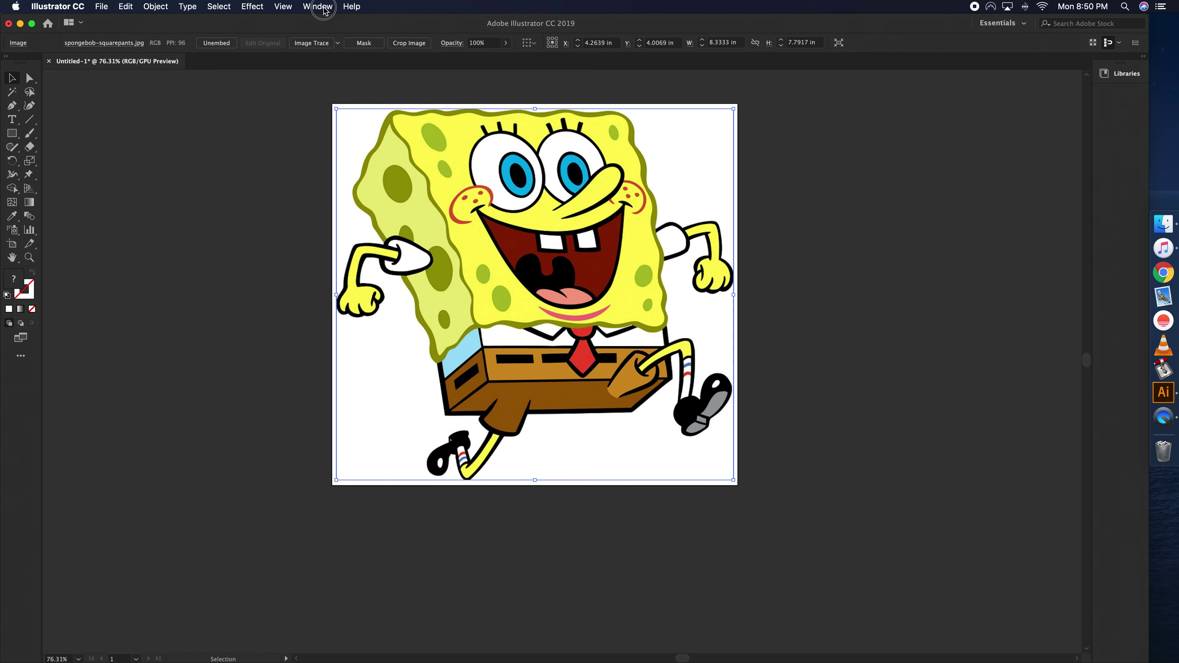
{"action": "left_click", "coordinate": [324, 9]}
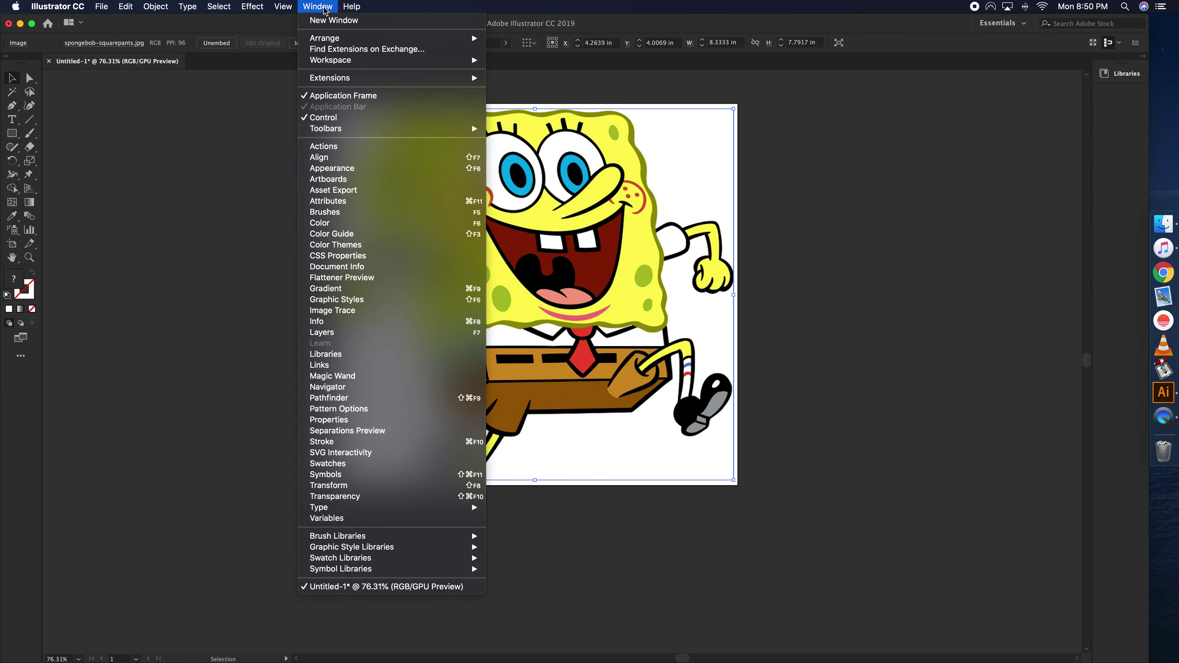
{"action": "left_click", "coordinate": [351, 333]}
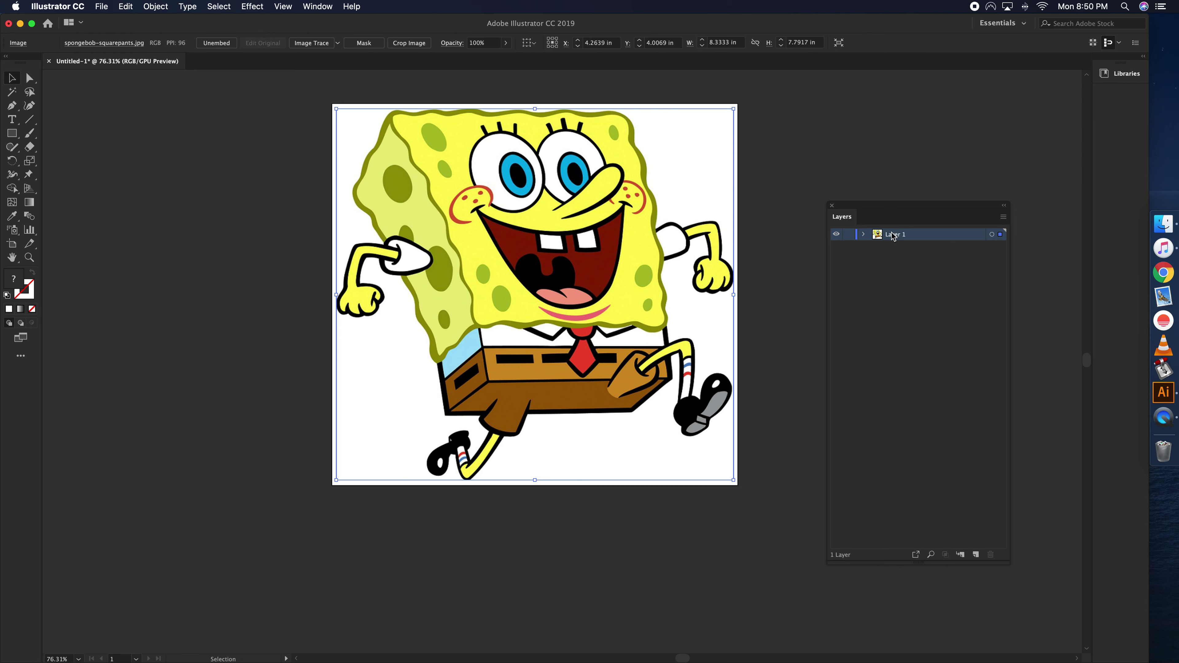
{"action": "left_click", "coordinate": [864, 235]}
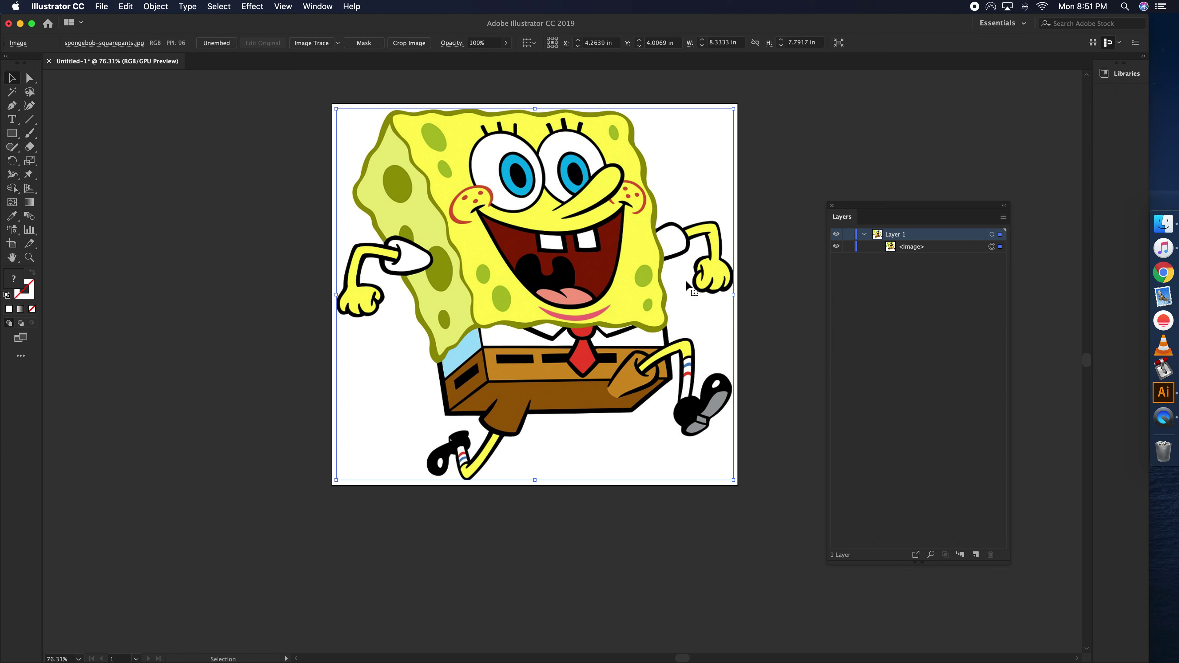
- Check the image's selection marker in Layer 1, and toggle the layer's outline view and the image's visibility off and on
{"action": "left_click", "coordinate": [783, 197]}
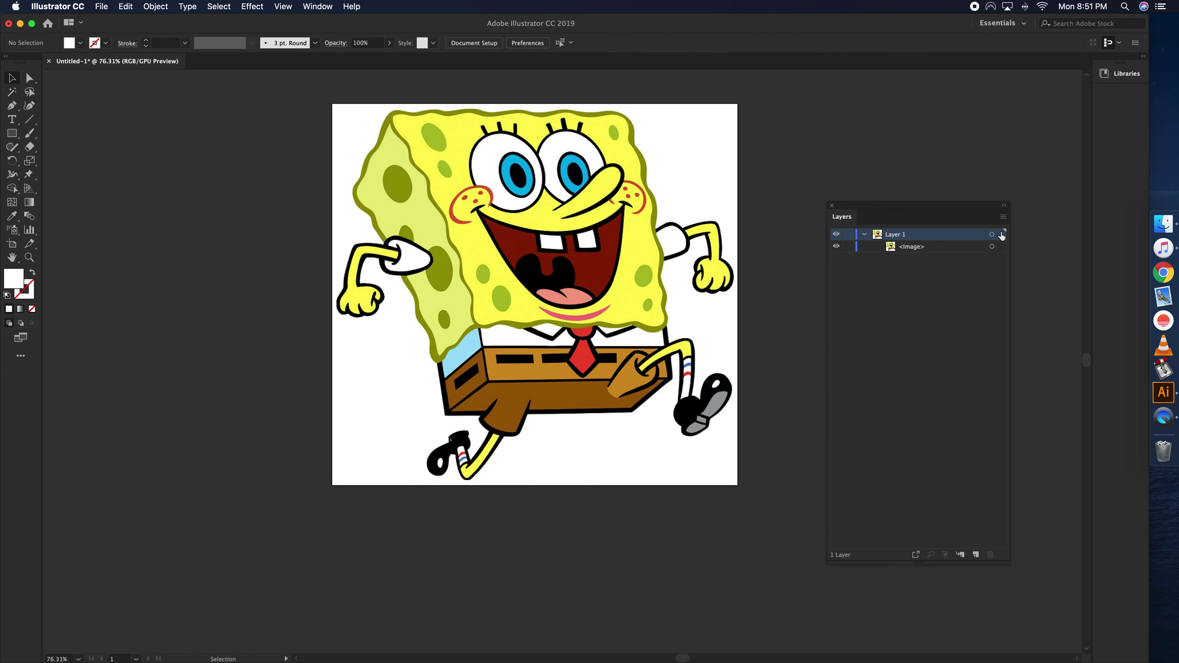
{"action": "left_click", "coordinate": [664, 265]}
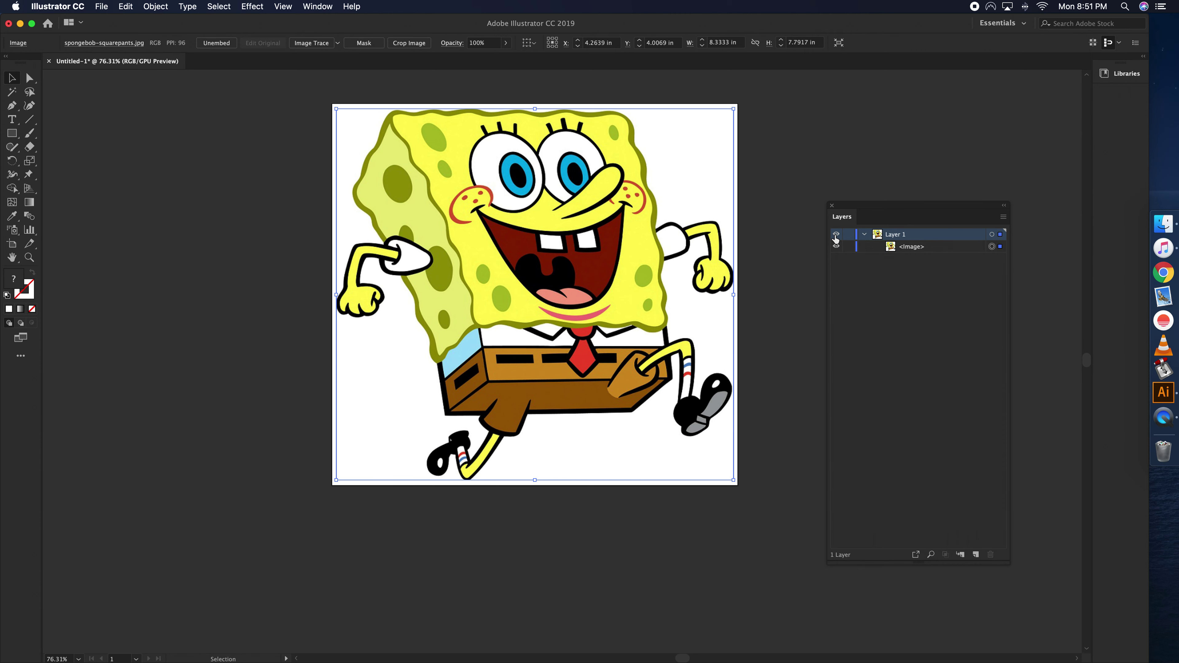
{"action": "left_click", "coordinate": [837, 235], "text": "super"}
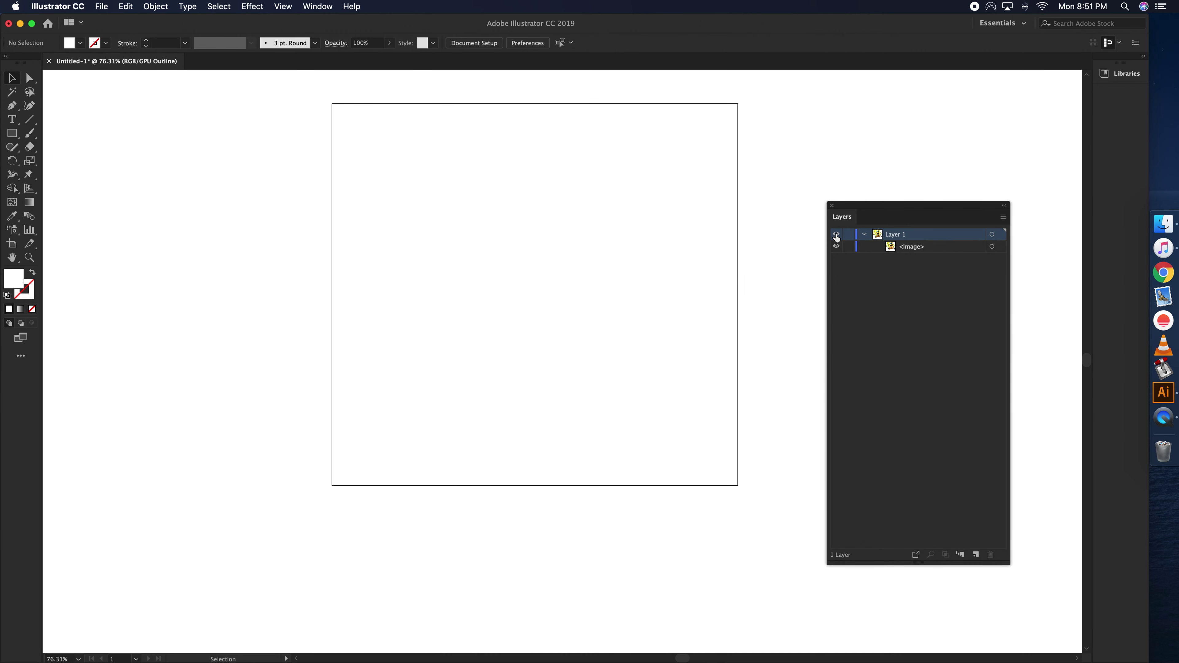
{"action": "left_click", "coordinate": [836, 234], "text": "super"}
{"action": "left_click", "coordinate": [837, 235], "text": "super"}
{"action": "left_click", "coordinate": [837, 235], "text": "super"}
{"action": "left_click", "coordinate": [837, 247]}
{"action": "left_click", "coordinate": [837, 247]}
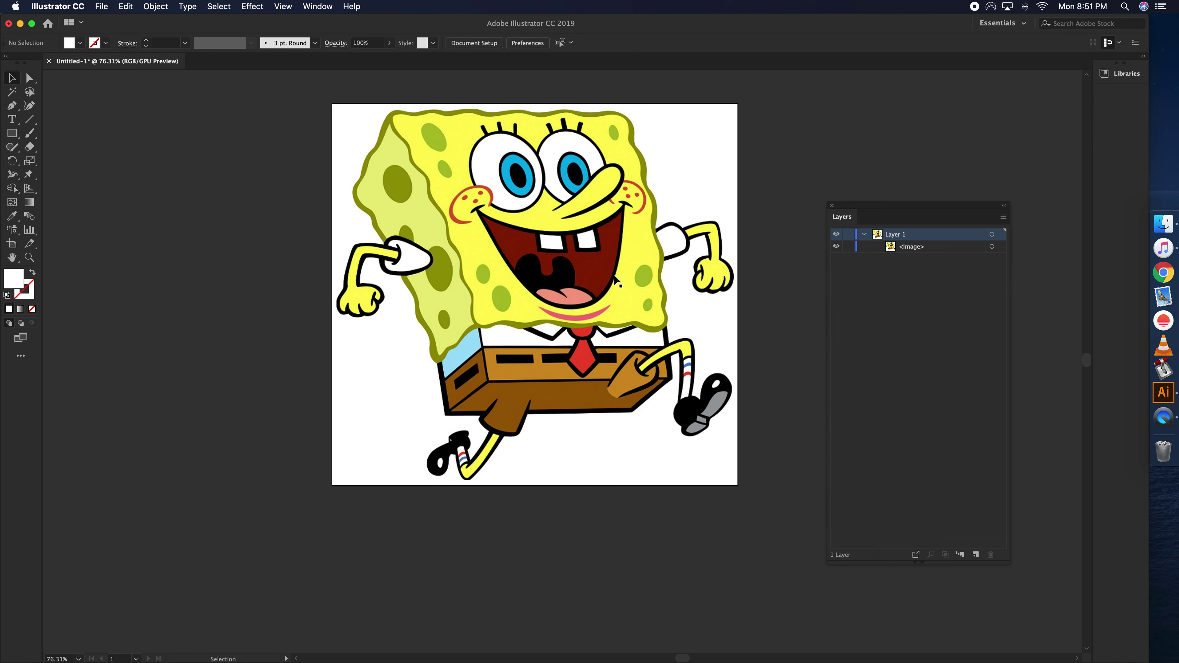
- Lock Layer 1 with the reference image in its original place, collapse it, and add a new layer above it
{"action": "left_click_drag", "start_coordinate": [628, 265], "coordinate": [335, 290]}
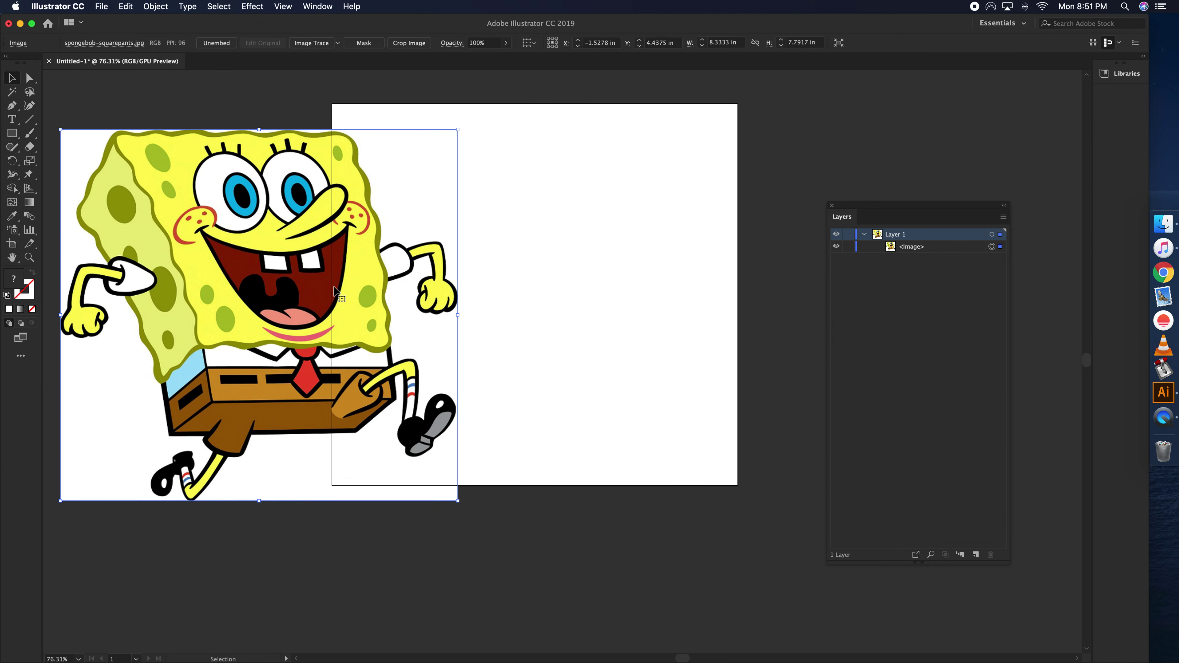
{"action": "key", "text": "super+z"}
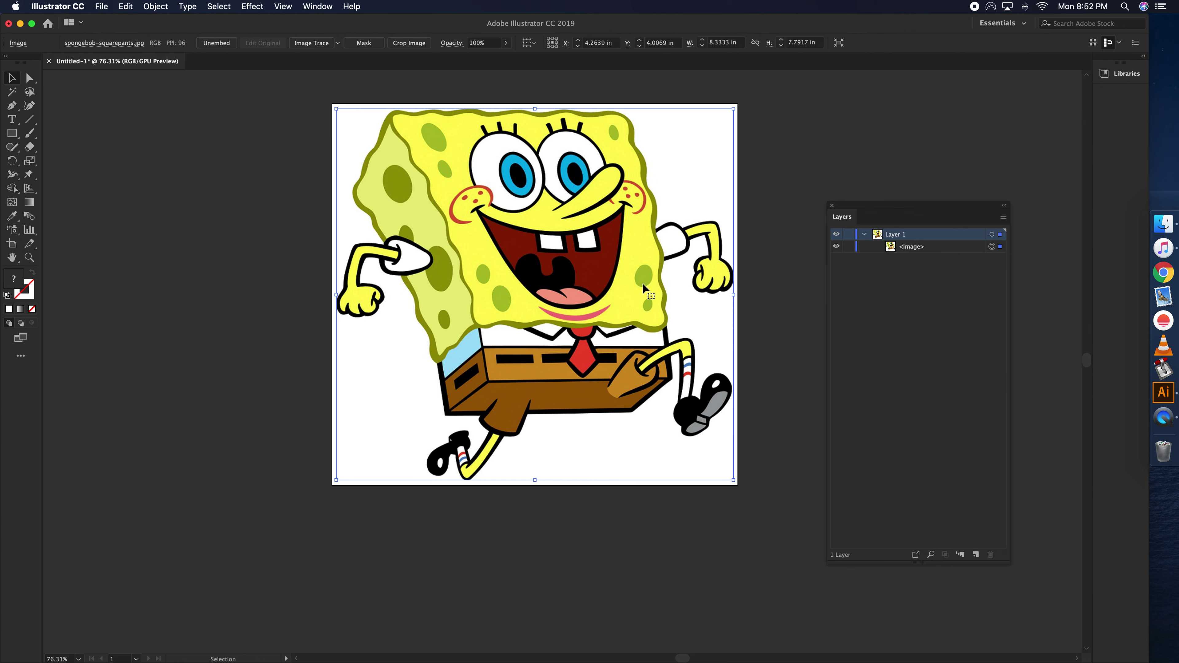
{"action": "left_click", "coordinate": [851, 238]}
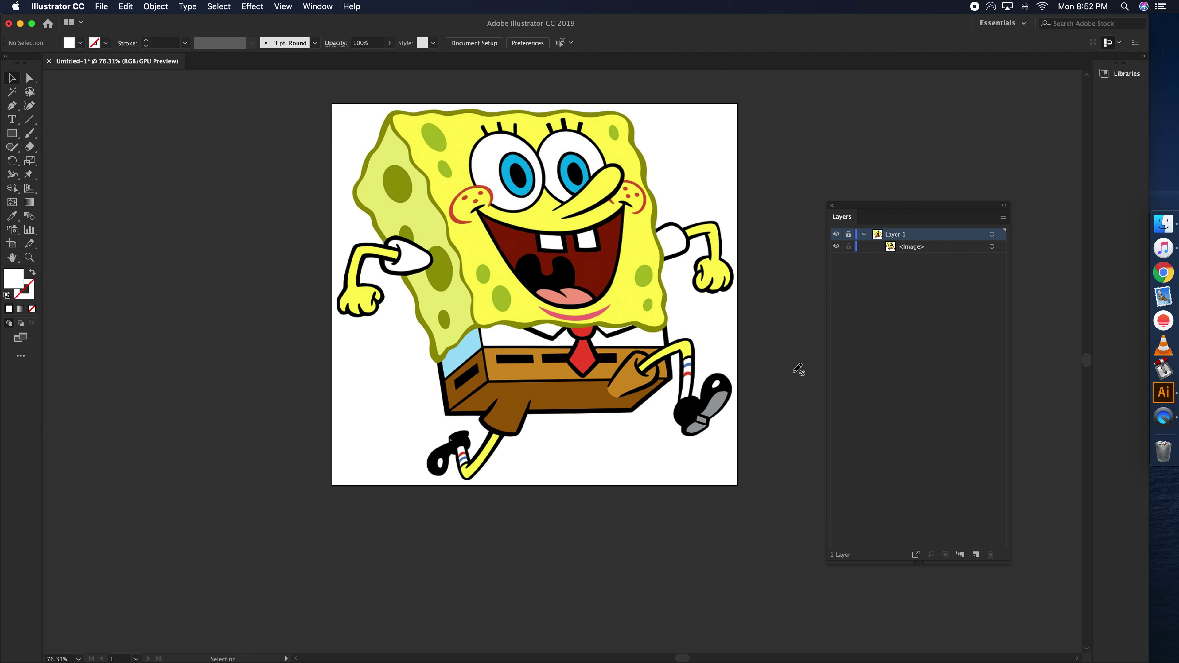
{"action": "left_click", "coordinate": [864, 234]}
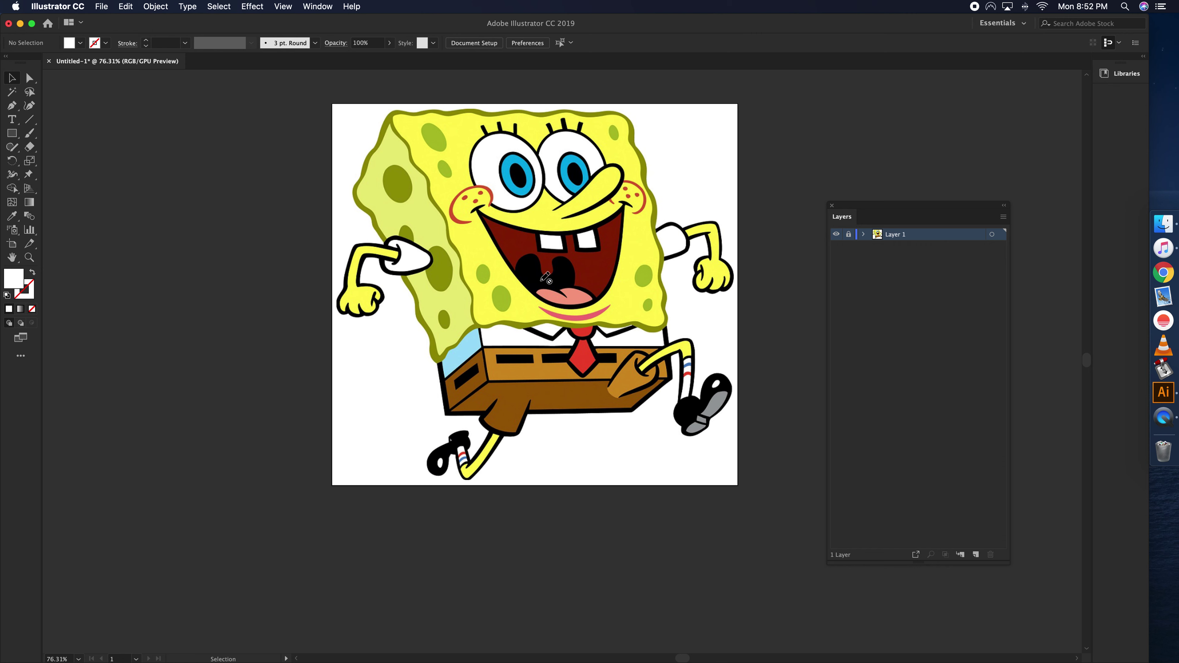
{"action": "left_click", "coordinate": [976, 556]}
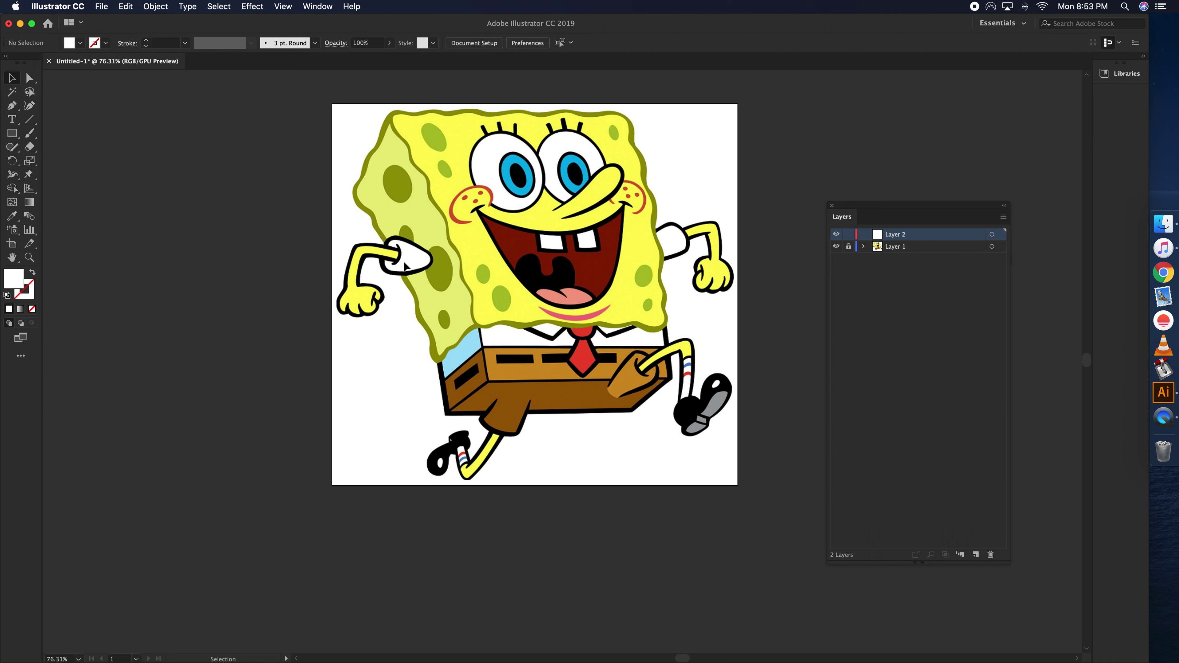
- Open the finished character file example.ai from the Desktop folder
{"action": "left_click", "coordinate": [103, 9]}
{"action": "left_click", "coordinate": [116, 42]}
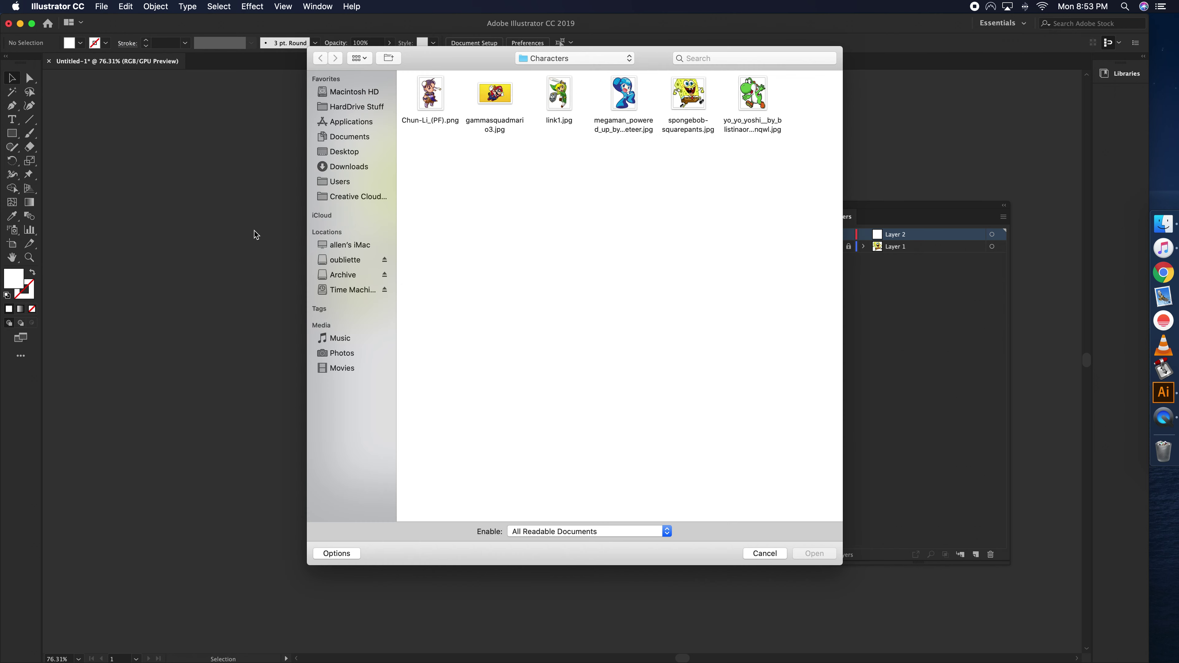
{"action": "left_click", "coordinate": [342, 150]}
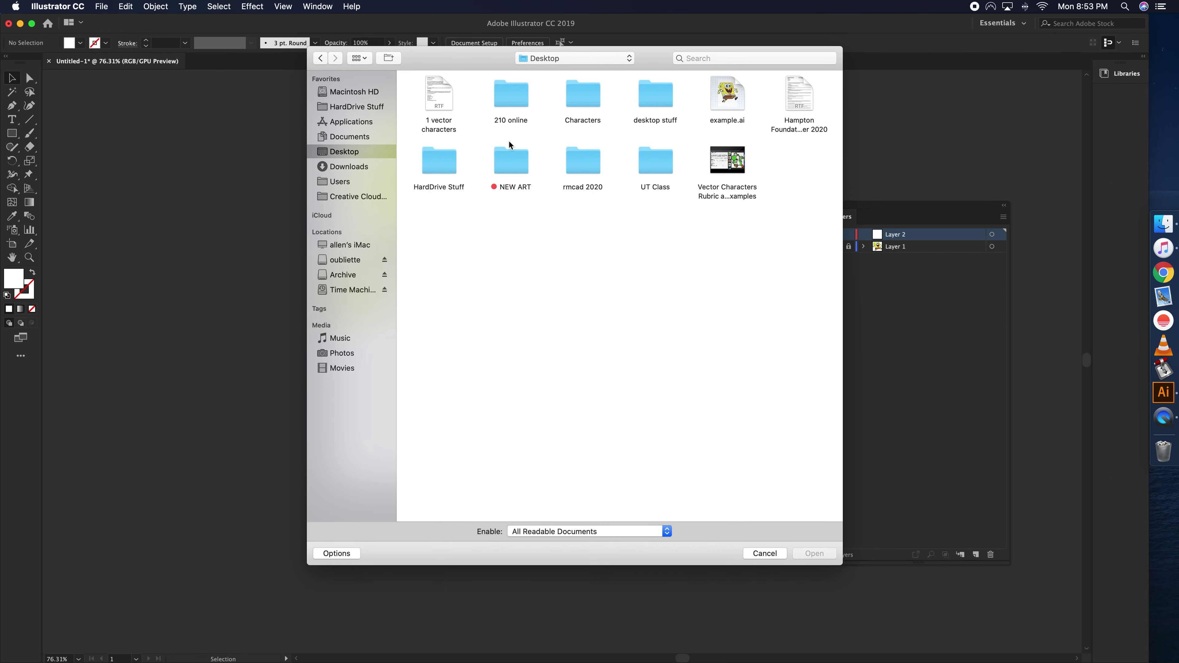
{"action": "left_click", "coordinate": [723, 100]}
{"action": "left_click", "coordinate": [799, 554]}
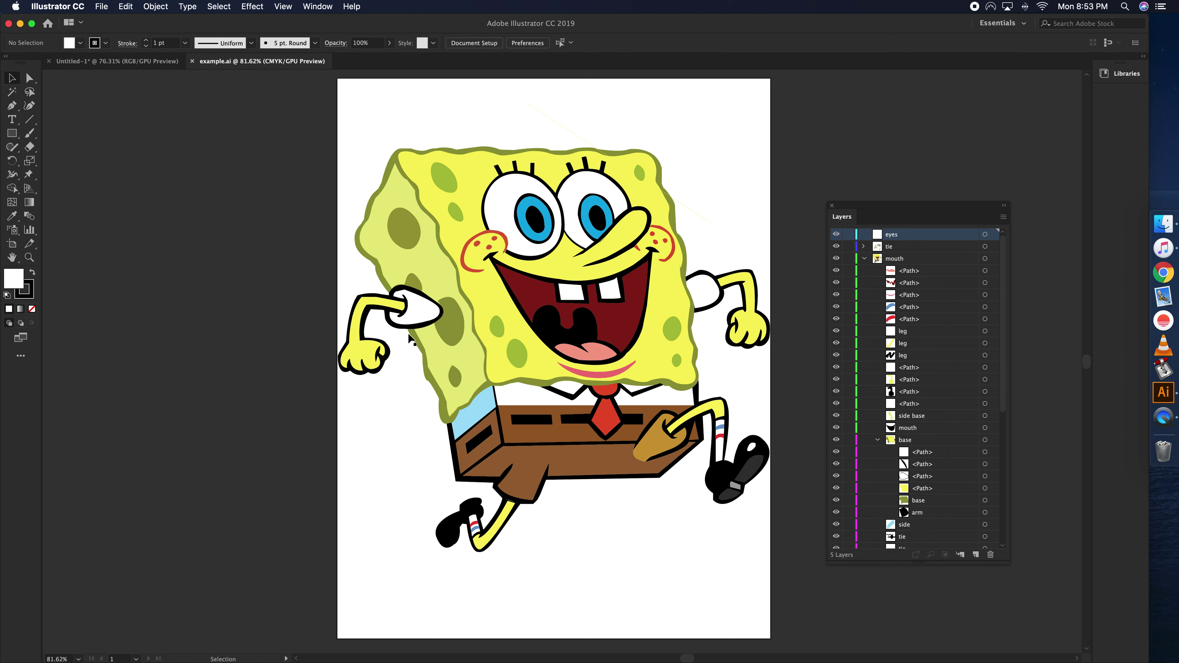
- Examine the left arm's construction up close by selecting its white sleeve and yellow arm shapes in turn
{"action": "key", "text": "z"}
{"action": "left_click_drag", "start_coordinate": [390, 326], "coordinate": [557, 346]}
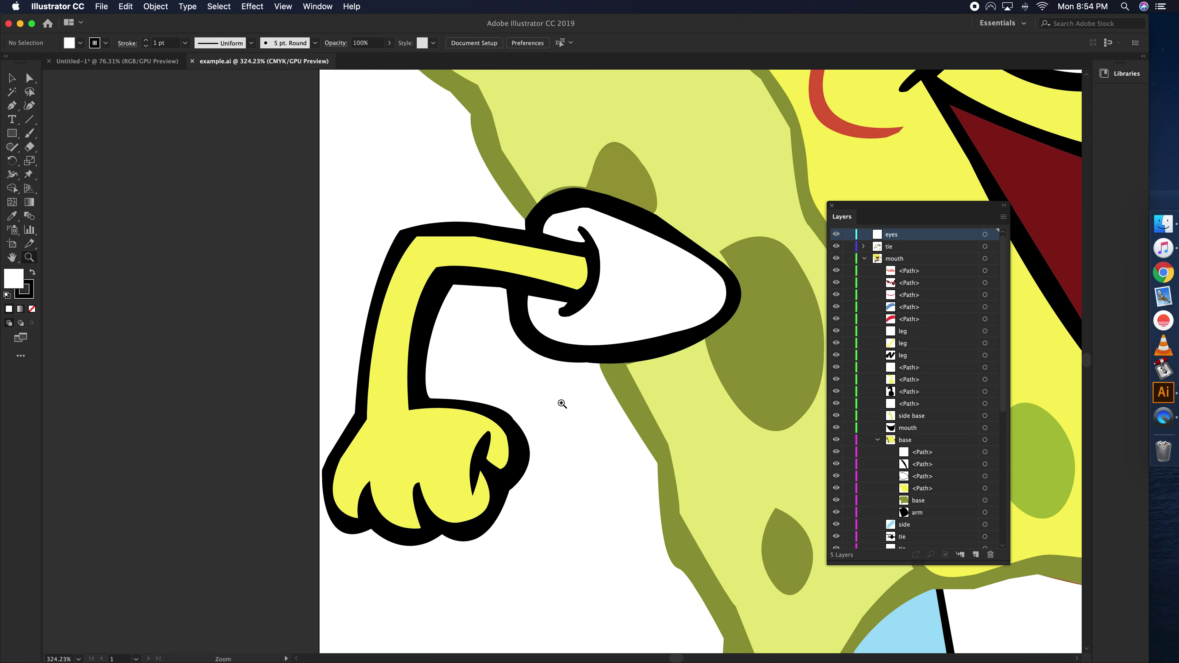
{"action": "key", "text": "v"}
{"action": "left_click", "coordinate": [656, 262]}
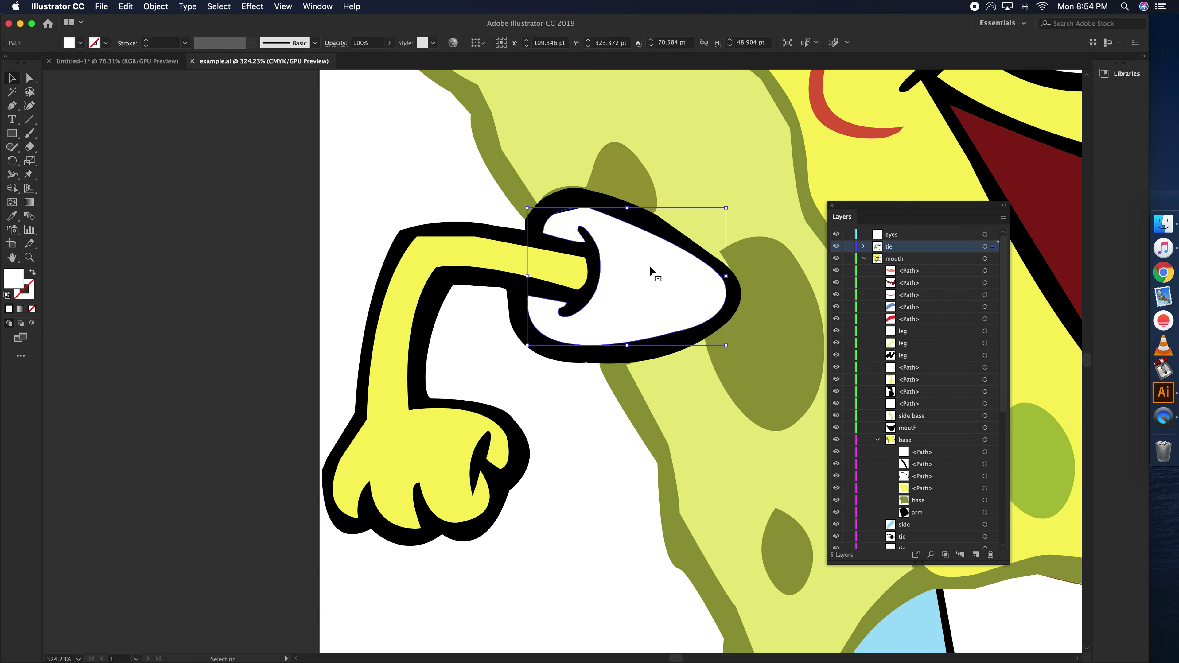
{"action": "left_click", "coordinate": [488, 264]}
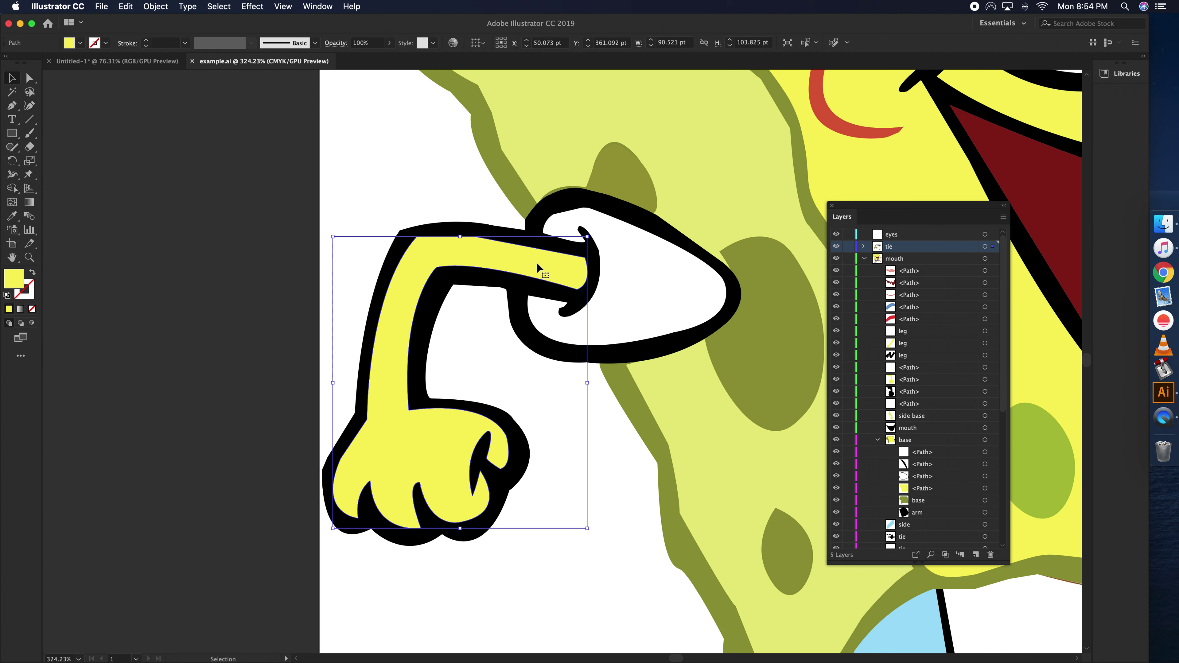
{"action": "left_click", "coordinate": [624, 267]}
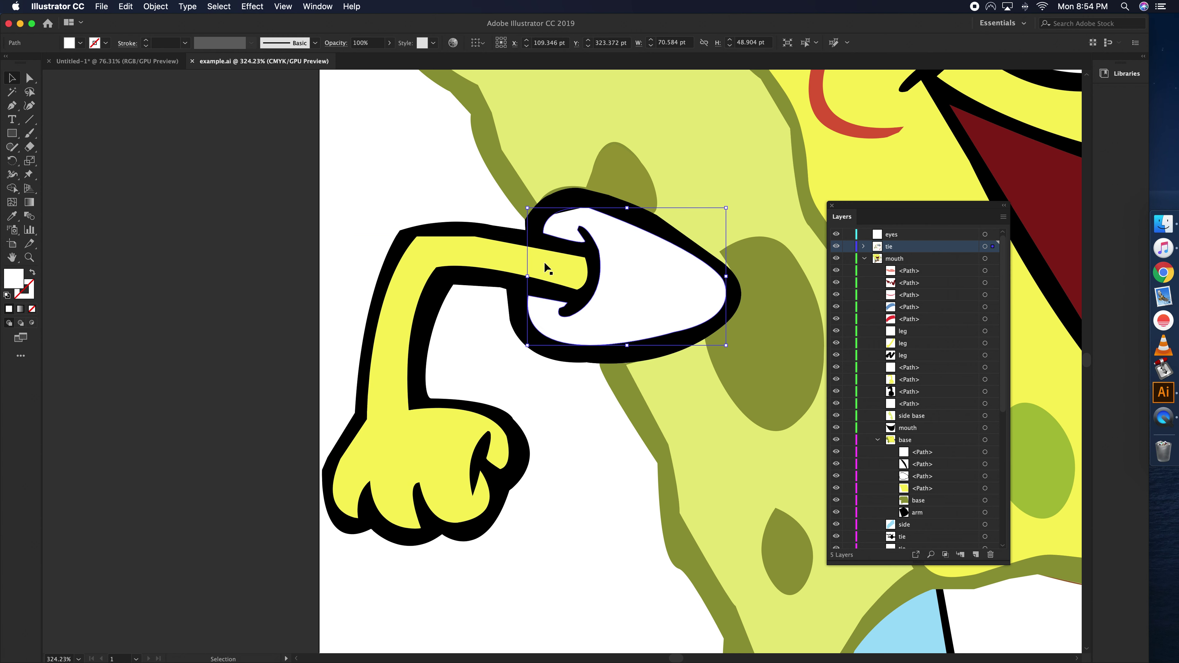
{"action": "left_click", "coordinate": [490, 263]}
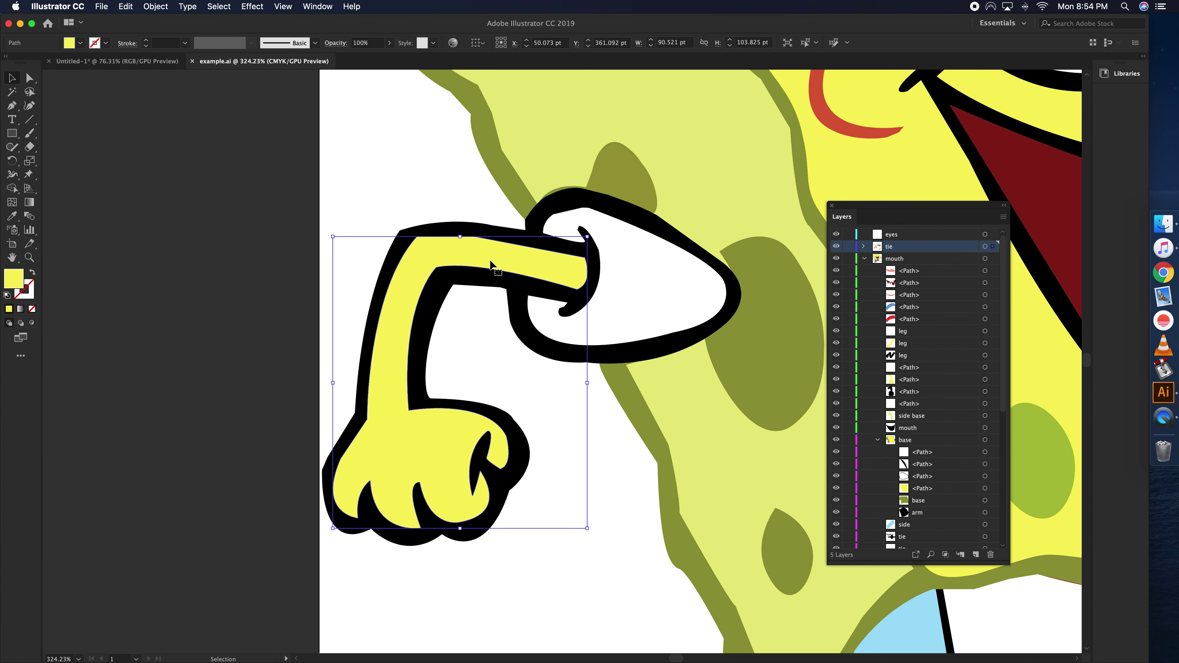
- Pull the left arm apart by moving its yellow arm, white sleeve and black silhouette away from the body and each other
{"action": "left_click_drag", "start_coordinate": [496, 263], "coordinate": [142, 254]}
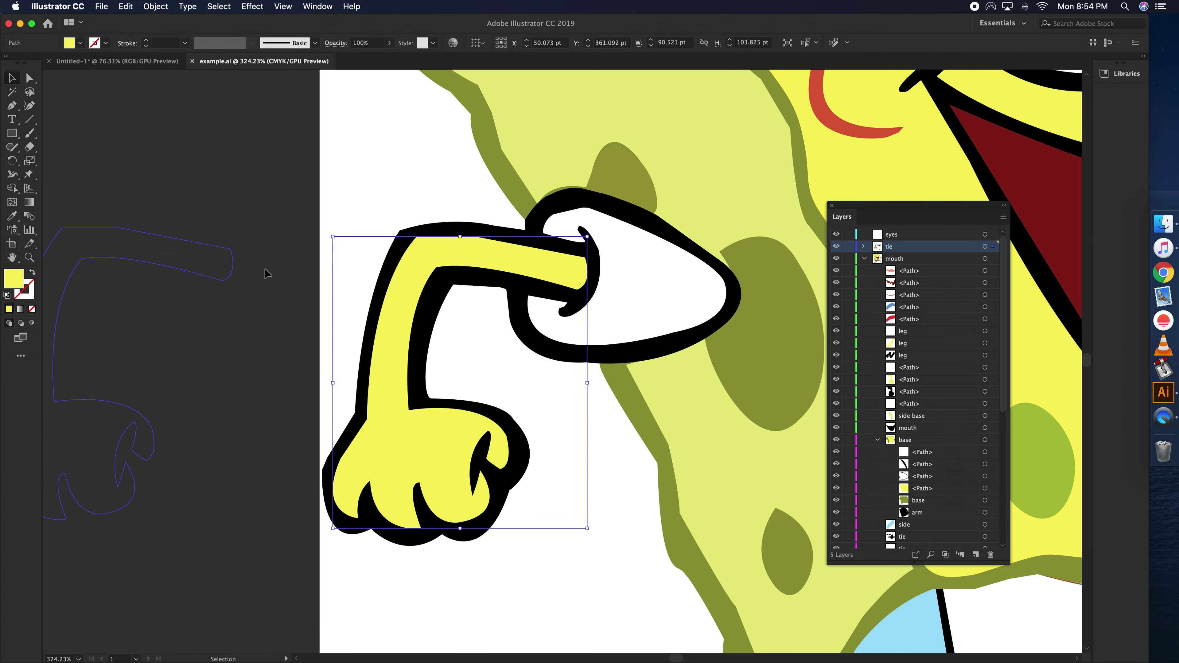
{"action": "left_click_drag", "start_coordinate": [663, 295], "coordinate": [249, 161]}
{"action": "left_click_drag", "start_coordinate": [587, 329], "coordinate": [418, 395]}
{"action": "left_click_drag", "start_coordinate": [493, 549], "coordinate": [729, 508]}
{"action": "left_click", "coordinate": [658, 337]}
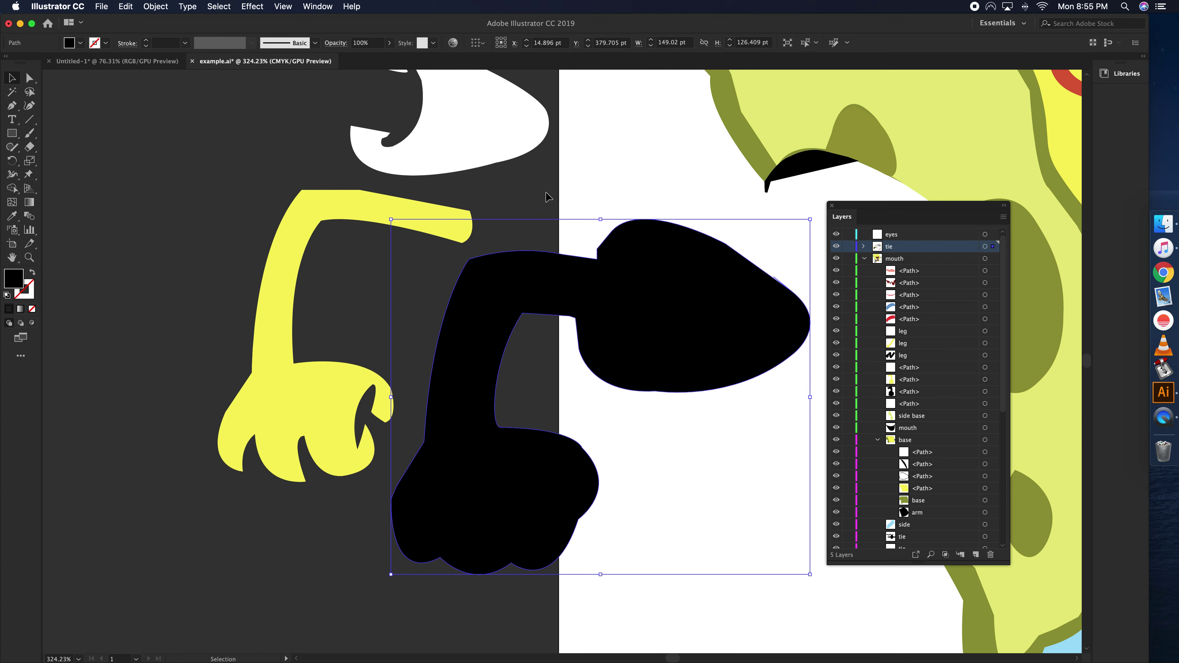
{"action": "left_click", "coordinate": [555, 207]}
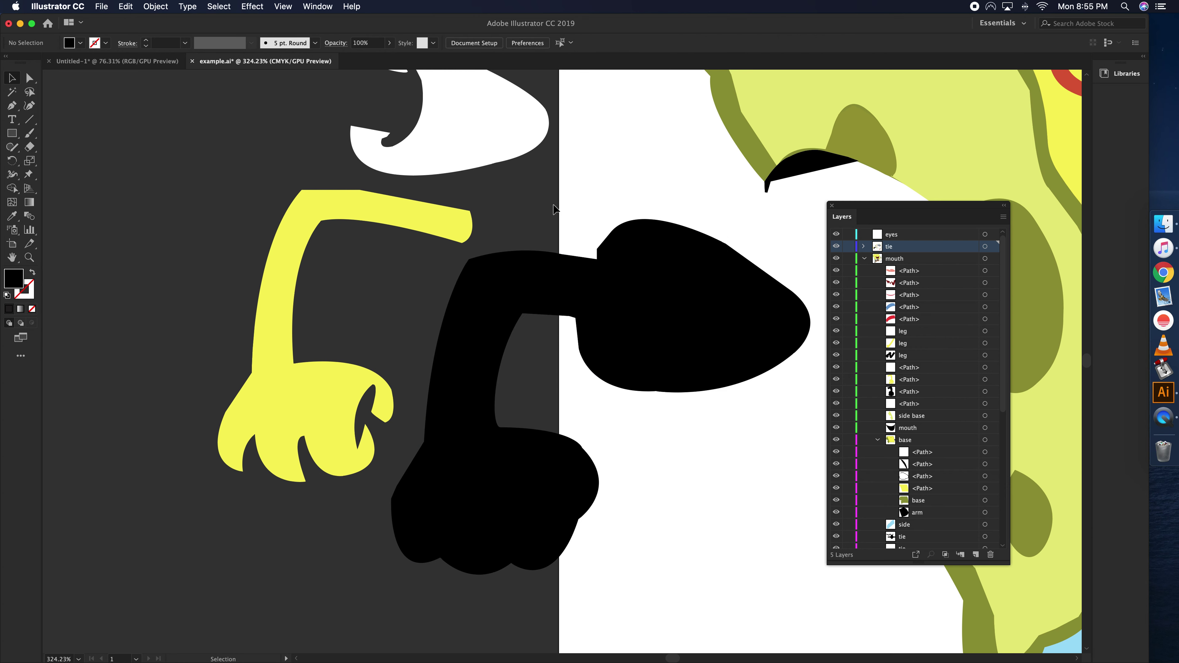
- Reassemble the arm by placing the white sleeve and the yellow arm shape on top of the black silhouette
{"action": "left_click", "coordinate": [467, 129]}
{"action": "left_click_drag", "start_coordinate": [462, 117], "coordinate": [705, 318]}
{"action": "left_click", "coordinate": [631, 287]}
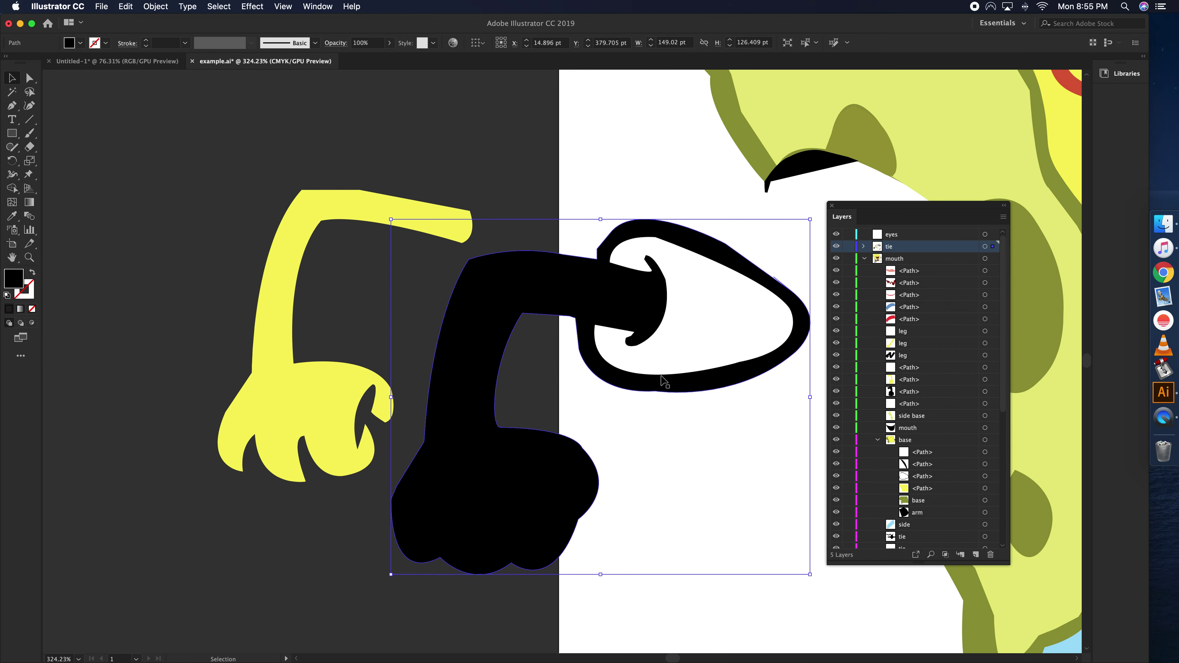
{"action": "left_click", "coordinate": [662, 431]}
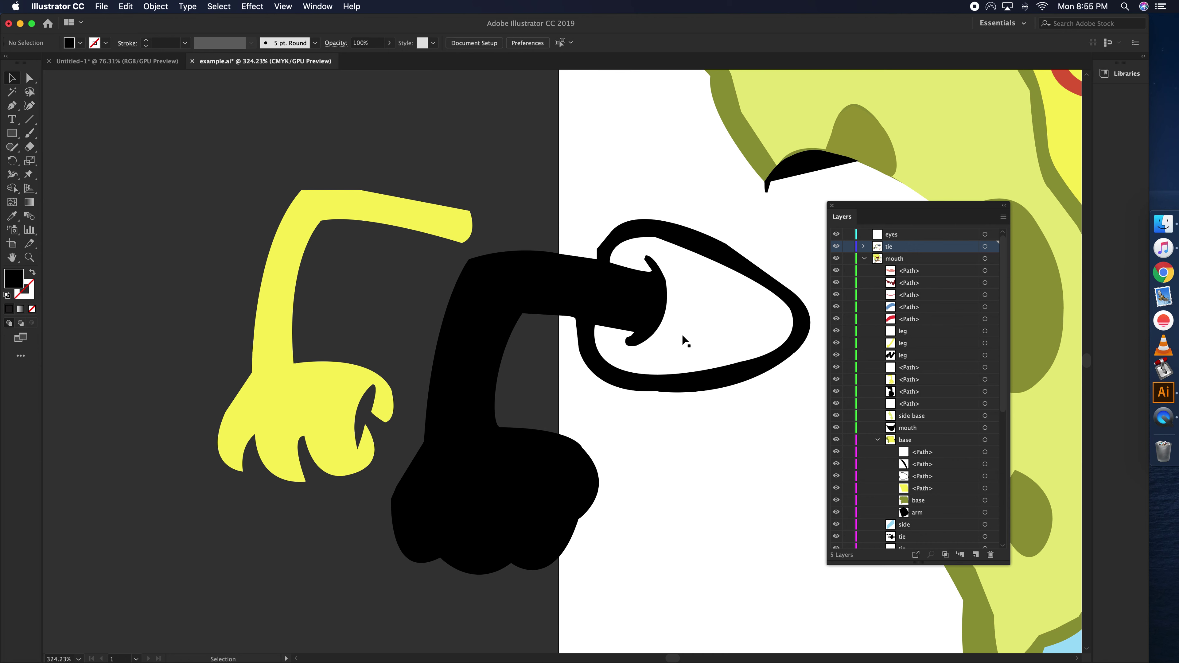
{"action": "left_click", "coordinate": [695, 319]}
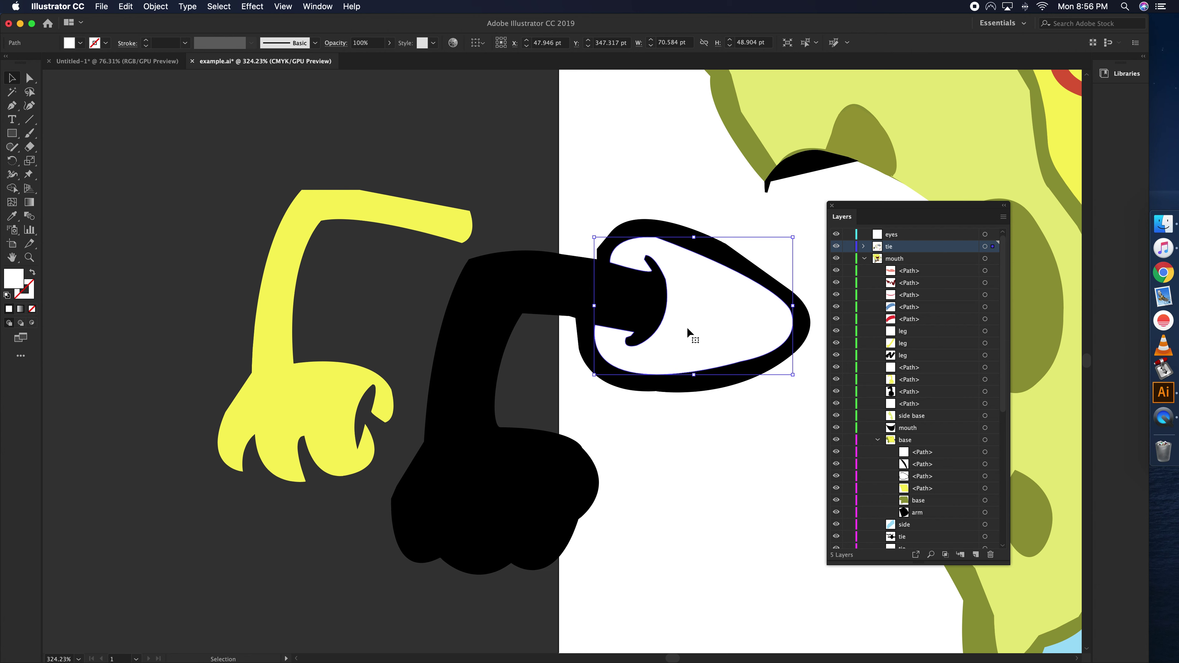
{"action": "left_click_drag", "start_coordinate": [421, 217], "coordinate": [604, 293]}
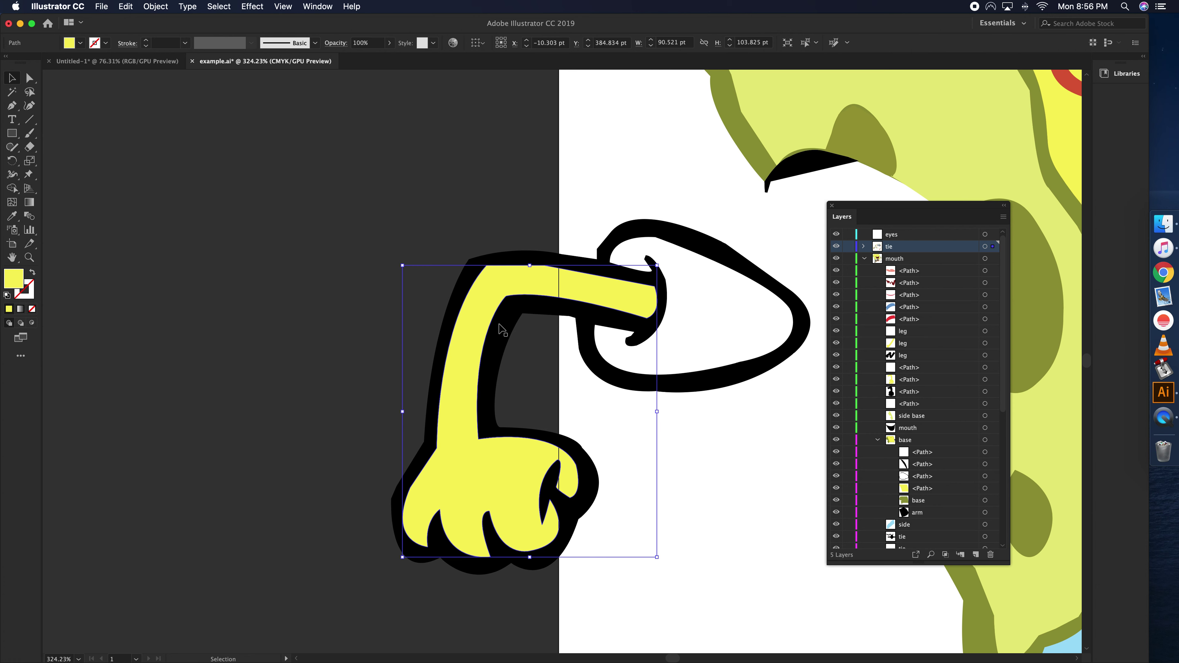
- Move the small black outline piece above the body's white sleeve area off the artboard into the empty canvas
{"action": "key", "text": "space"}
{"action": "key", "text": "super+0"}
{"action": "left_click_drag", "start_coordinate": [394, 293], "coordinate": [159, 310]}
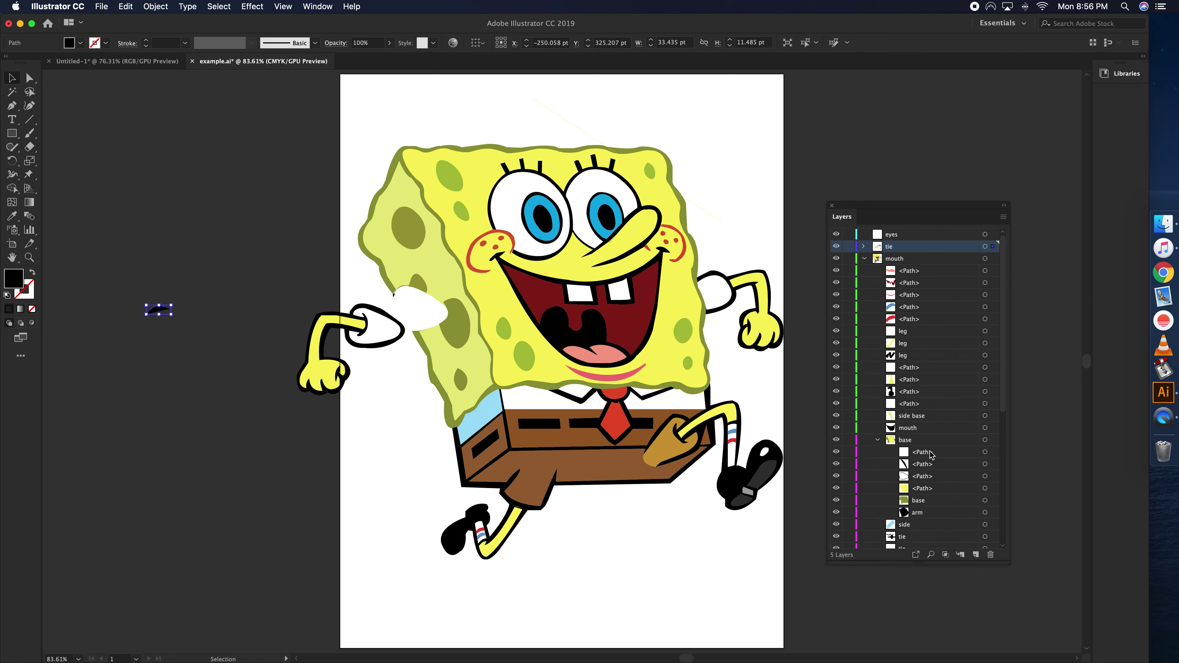
- Move the light yellow side panel and the olive base shape off the body, undo the base move, and return the side panel
{"action": "left_click", "coordinate": [432, 268]}
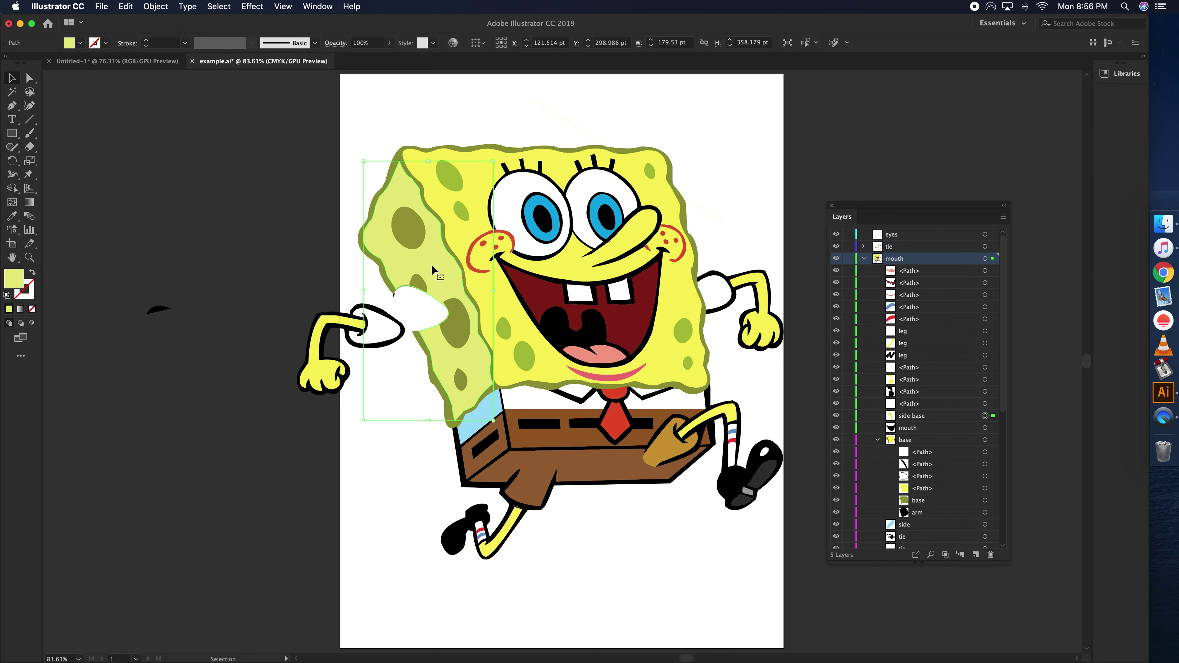
{"action": "left_click_drag", "start_coordinate": [438, 265], "coordinate": [220, 267]}
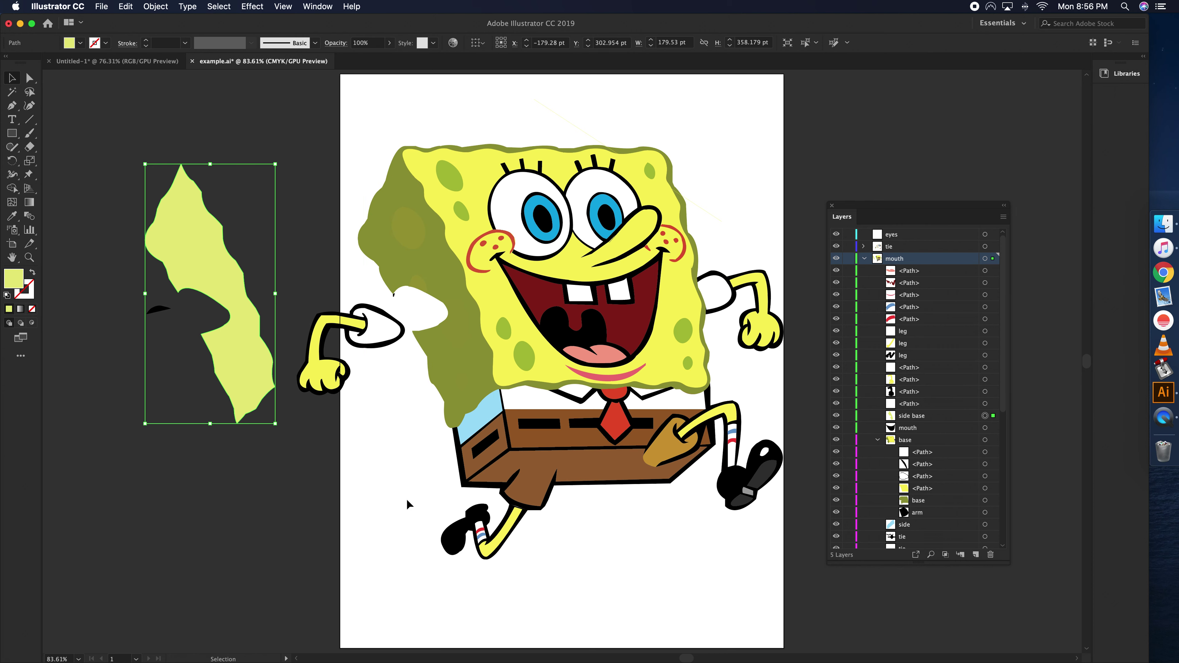
{"action": "left_click_drag", "start_coordinate": [392, 261], "coordinate": [114, 468]}
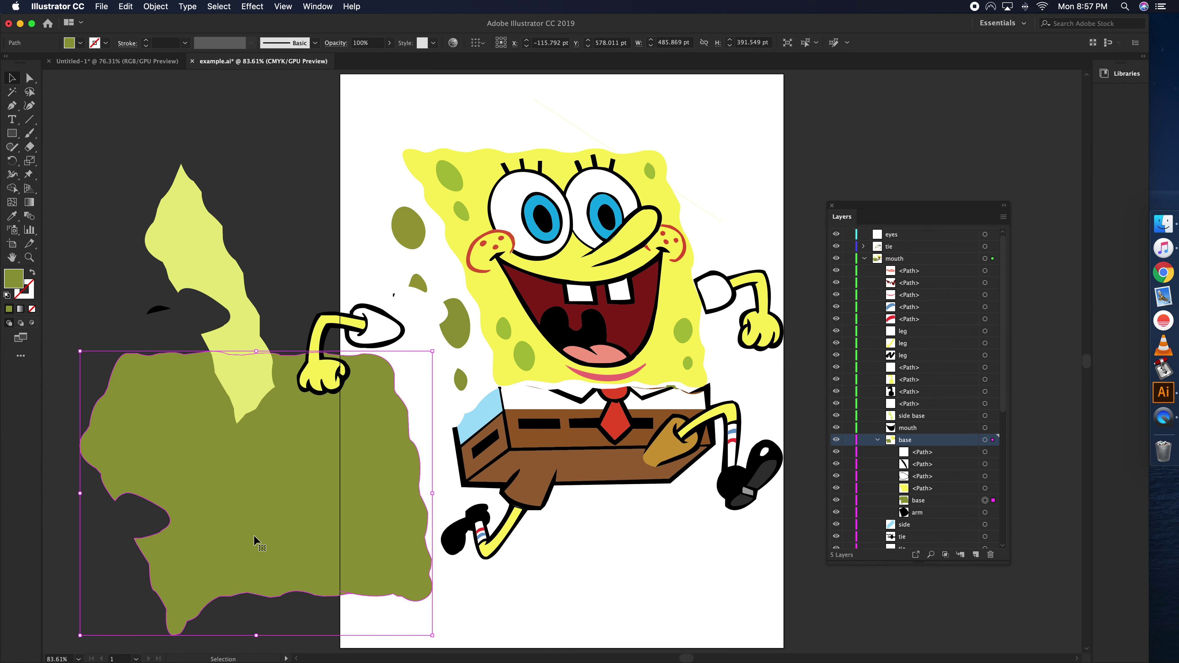
{"action": "key", "text": "super+z"}
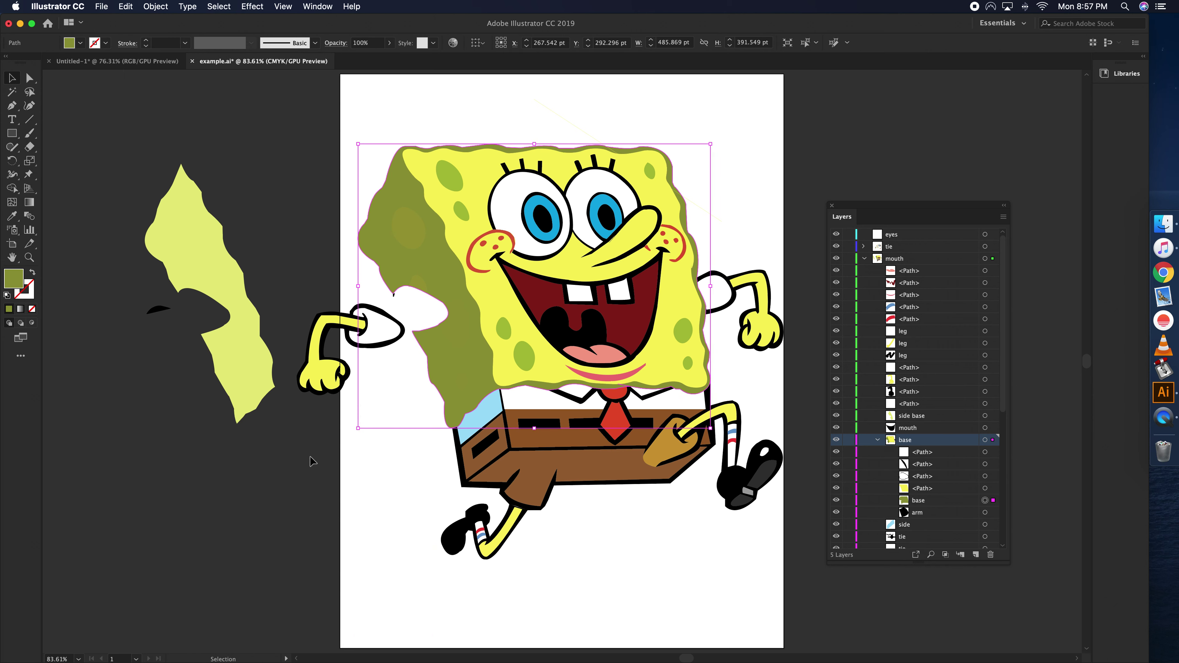
{"action": "scroll", "coordinate": [412, 237], "scroll_direction": "up", "scroll_amount": 1}
{"action": "scroll", "coordinate": [412, 238], "scroll_direction": "left", "scroll_amount": 1}
{"action": "left_click_drag", "start_coordinate": [187, 248], "coordinate": [404, 247]}
- Examine the olive spots on the character's side panel by selecting them one at a time
{"action": "left_click", "coordinate": [419, 249]}
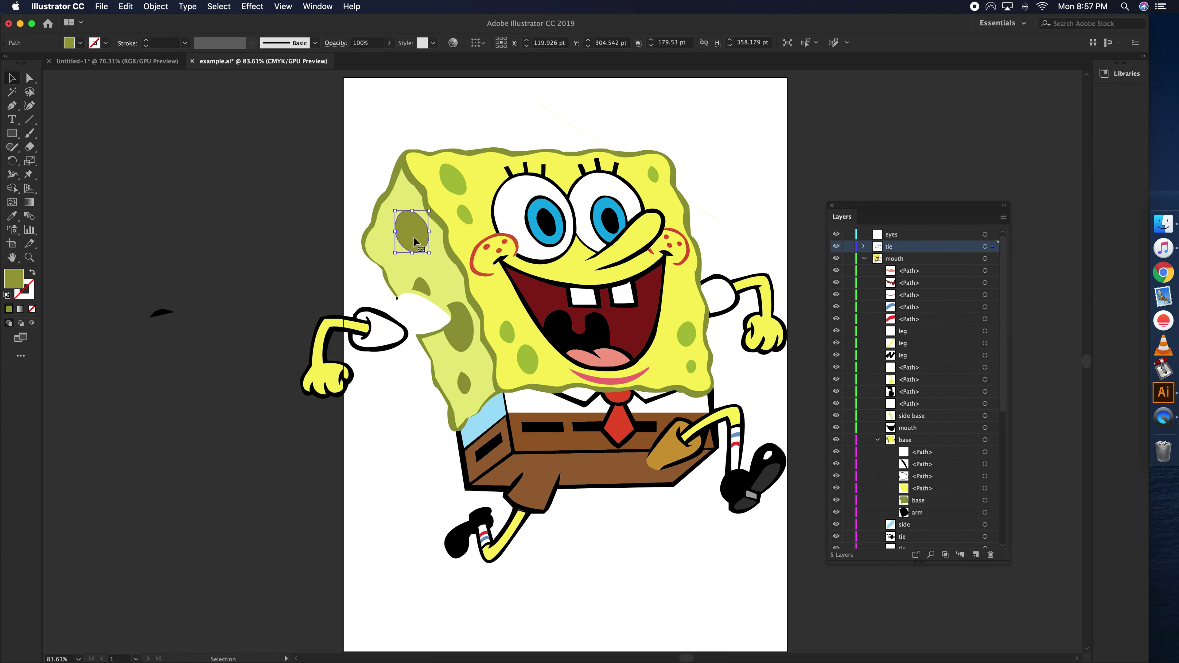
{"action": "left_click", "coordinate": [418, 280]}
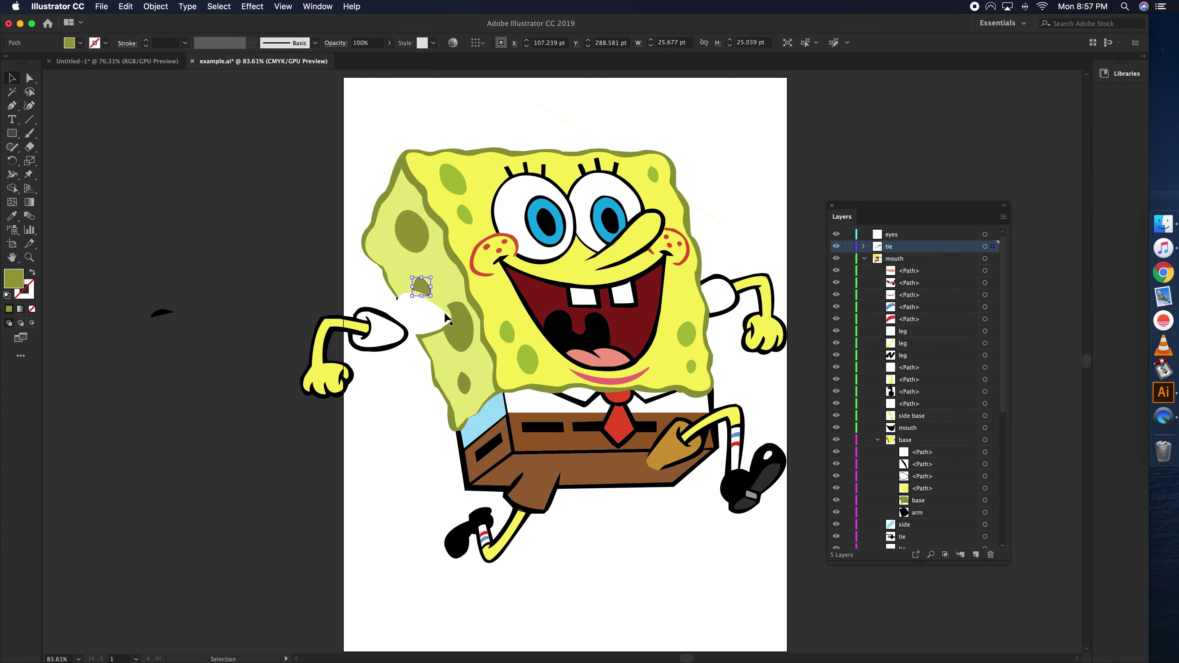
{"action": "left_click", "coordinate": [462, 327]}
{"action": "left_click", "coordinate": [464, 382]}
{"action": "left_click", "coordinate": [463, 334]}
{"action": "left_click", "coordinate": [418, 231]}
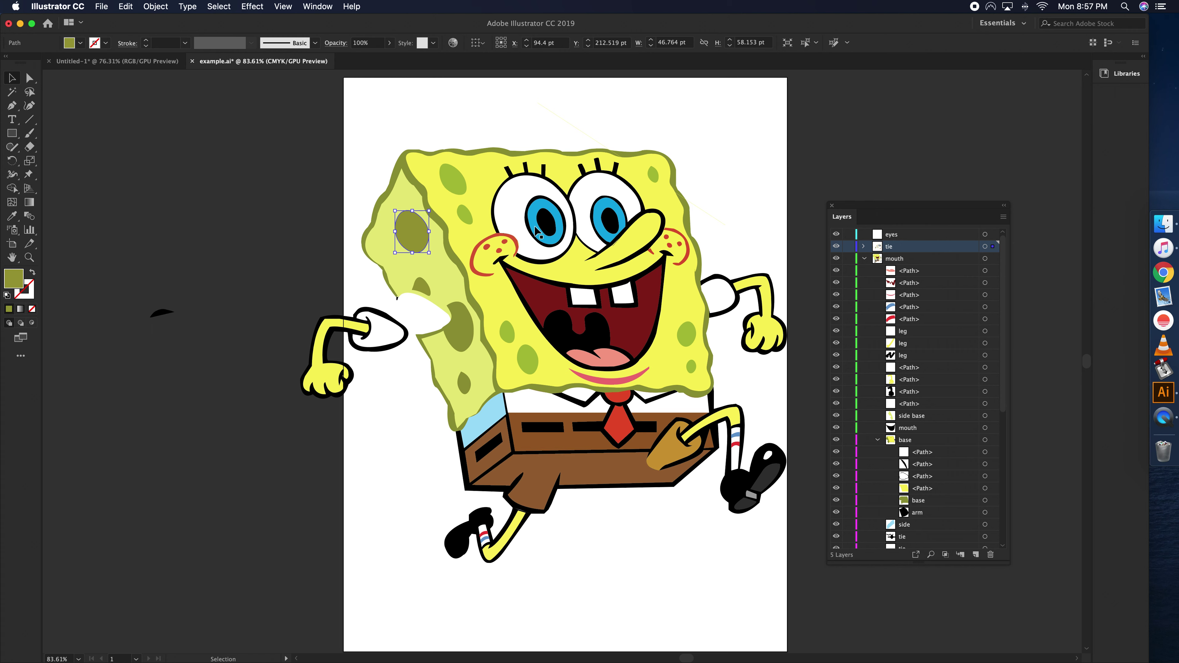
- Pull the left eye apart by moving its black backing, white, blue iris, black iris outline and pupil off the artboard
{"action": "left_click", "coordinate": [545, 181]}
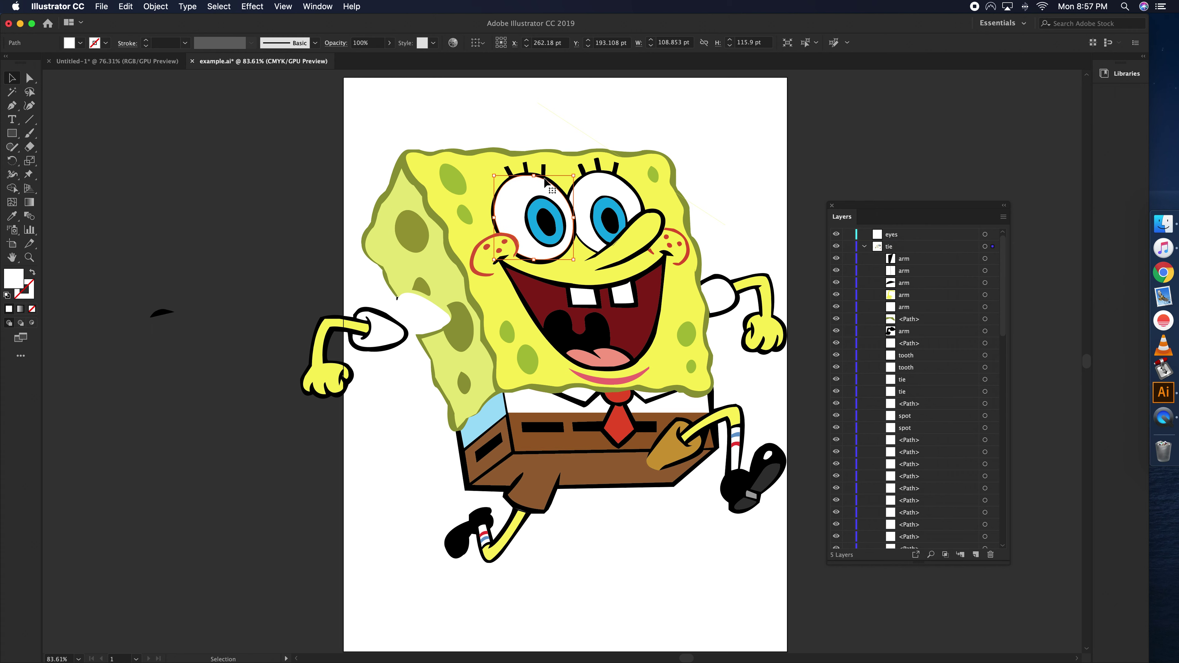
{"action": "left_click", "coordinate": [546, 176]}
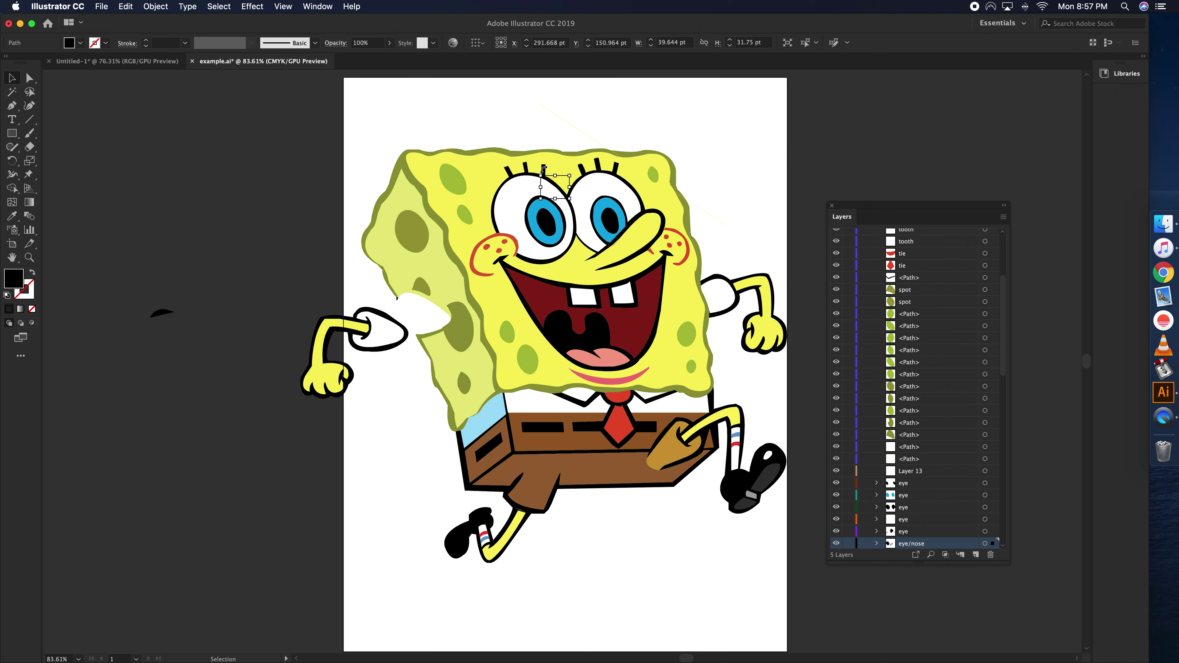
{"action": "left_click", "coordinate": [545, 176]}
{"action": "left_click_drag", "start_coordinate": [497, 179], "coordinate": [181, 180]}
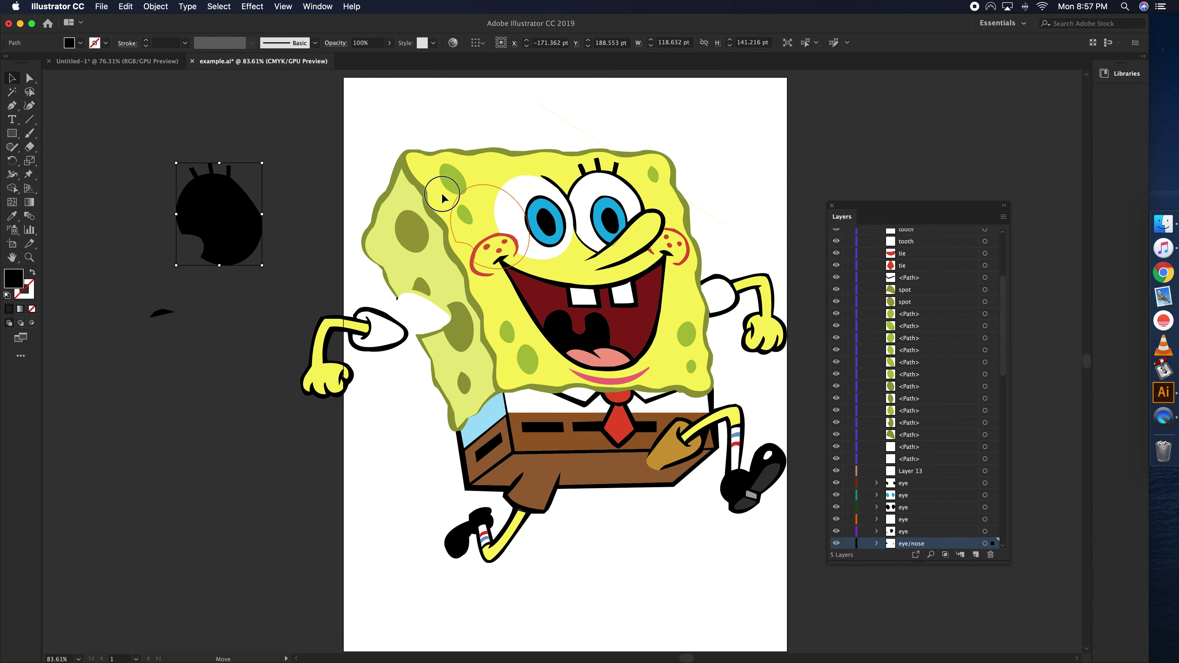
{"action": "left_click_drag", "start_coordinate": [237, 185], "coordinate": [237, 186]}
{"action": "left_click_drag", "start_coordinate": [549, 203], "coordinate": [276, 201]}
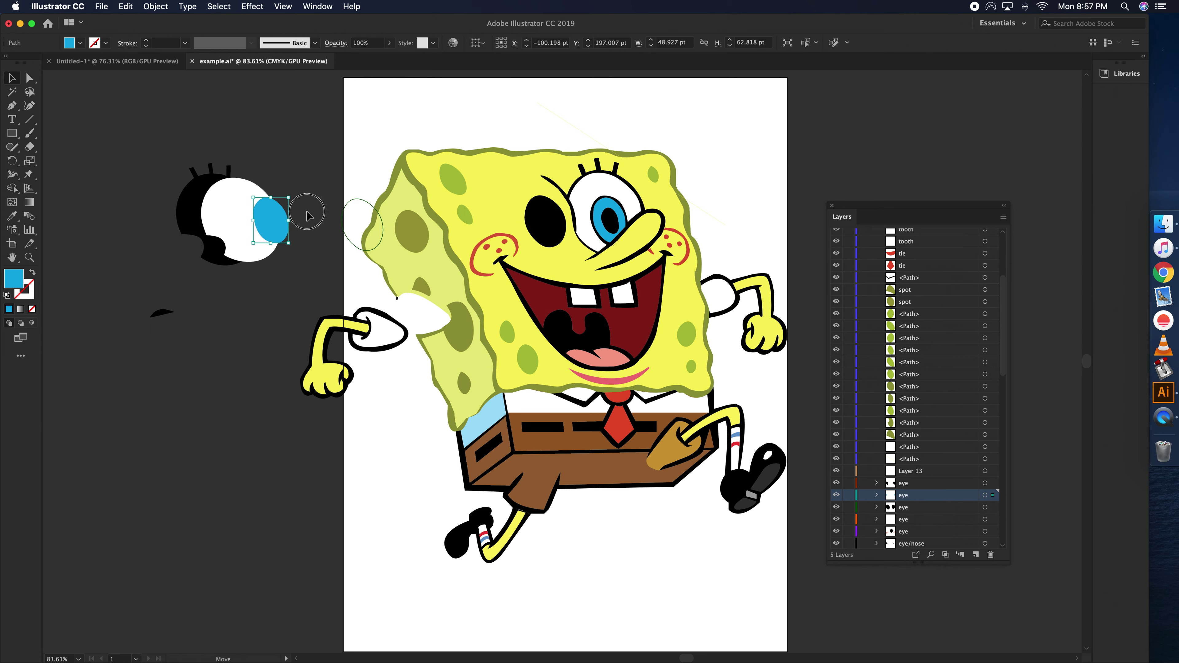
{"action": "left_click_drag", "start_coordinate": [270, 212], "coordinate": [257, 210]}
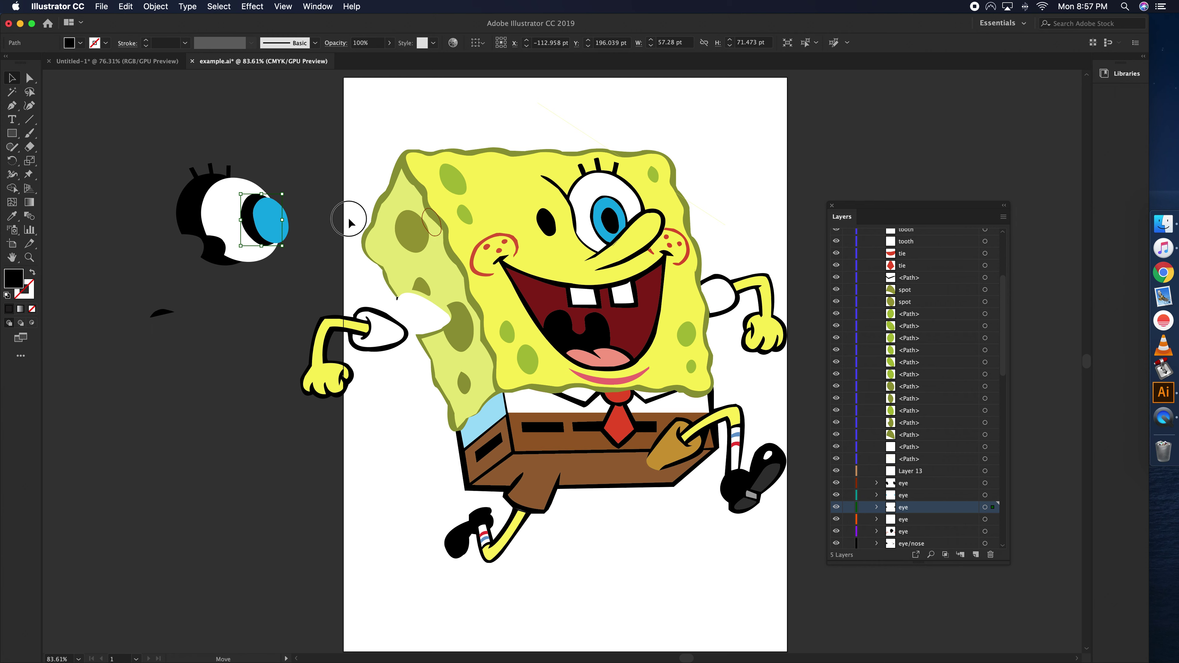
{"action": "left_click", "coordinate": [284, 278]}
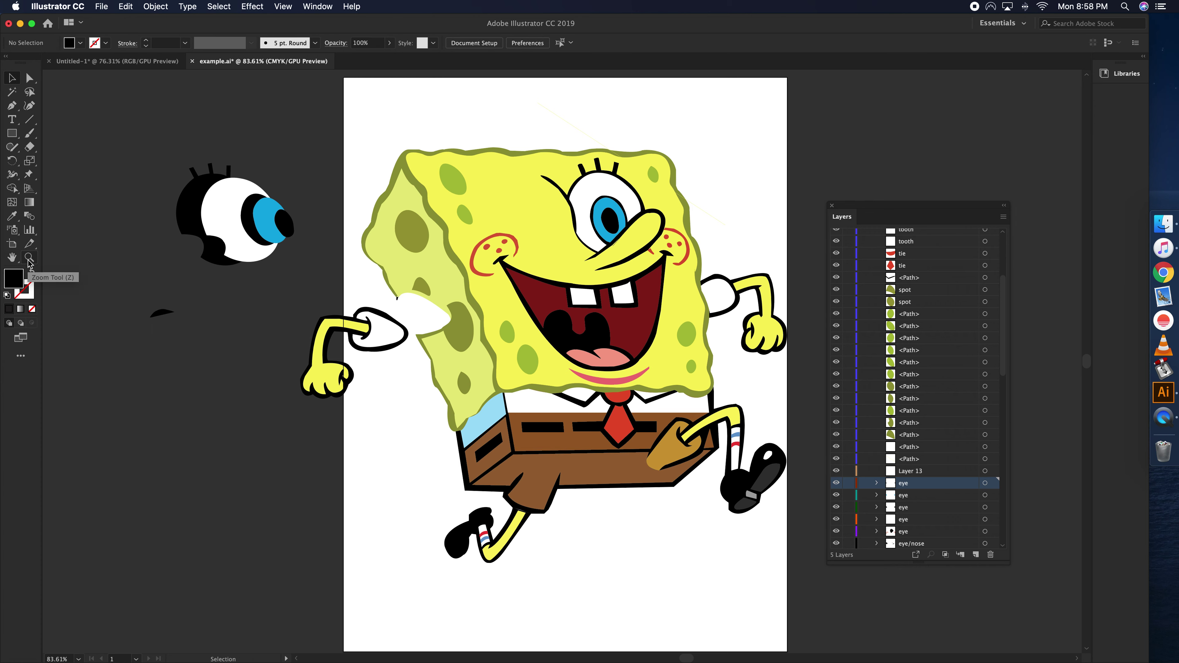
- Examine the example character's nose, mouth and left cheek up close by panning and zooming around the face
{"action": "left_click", "coordinate": [8, 258]}
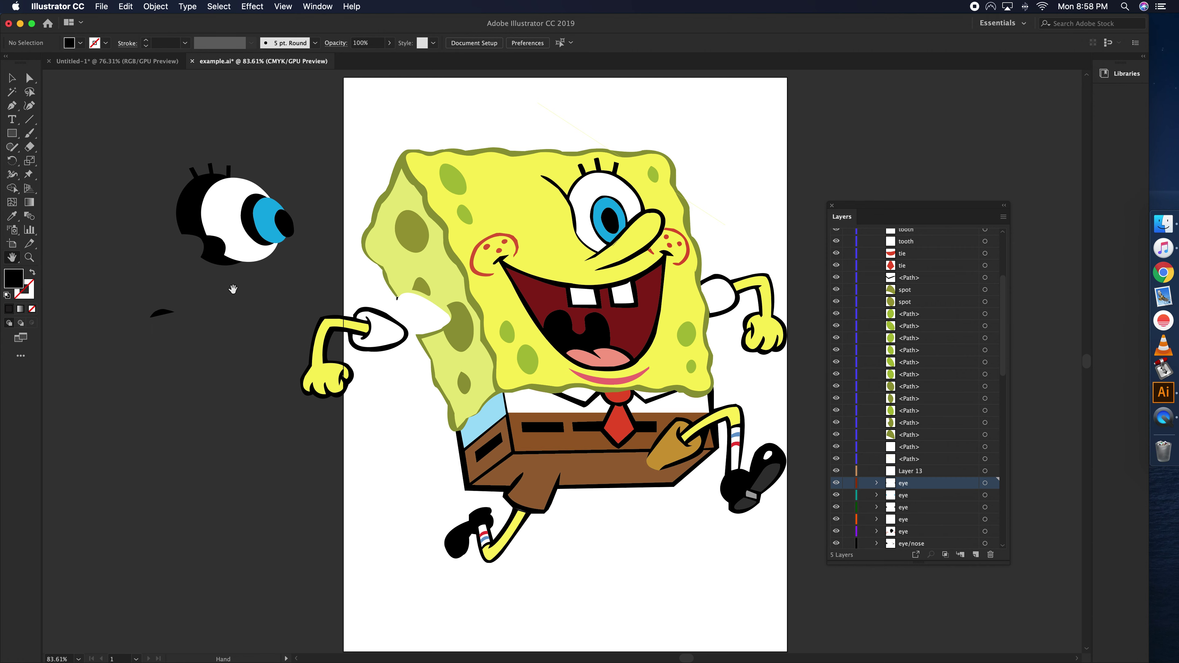
{"action": "key", "text": "v"}
{"action": "key", "text": "space"}
{"action": "left_click_drag", "start_coordinate": [505, 204], "coordinate": [455, 237]}
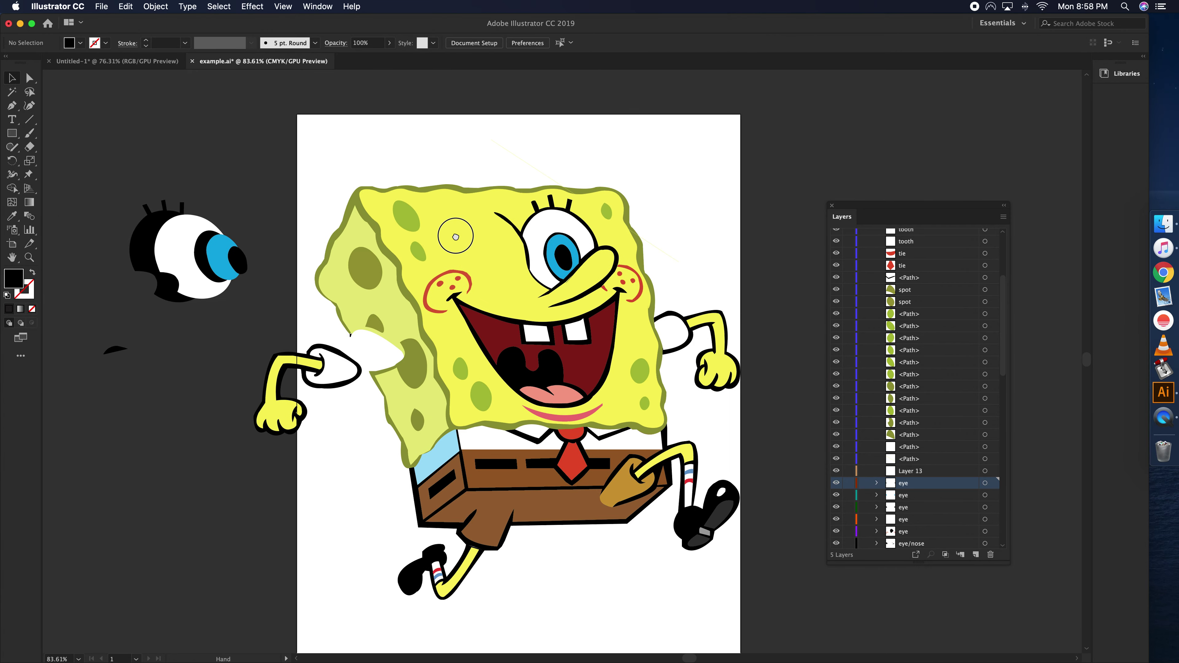
{"action": "key", "text": "z"}
{"action": "left_click_drag", "start_coordinate": [548, 270], "coordinate": [783, 293]}
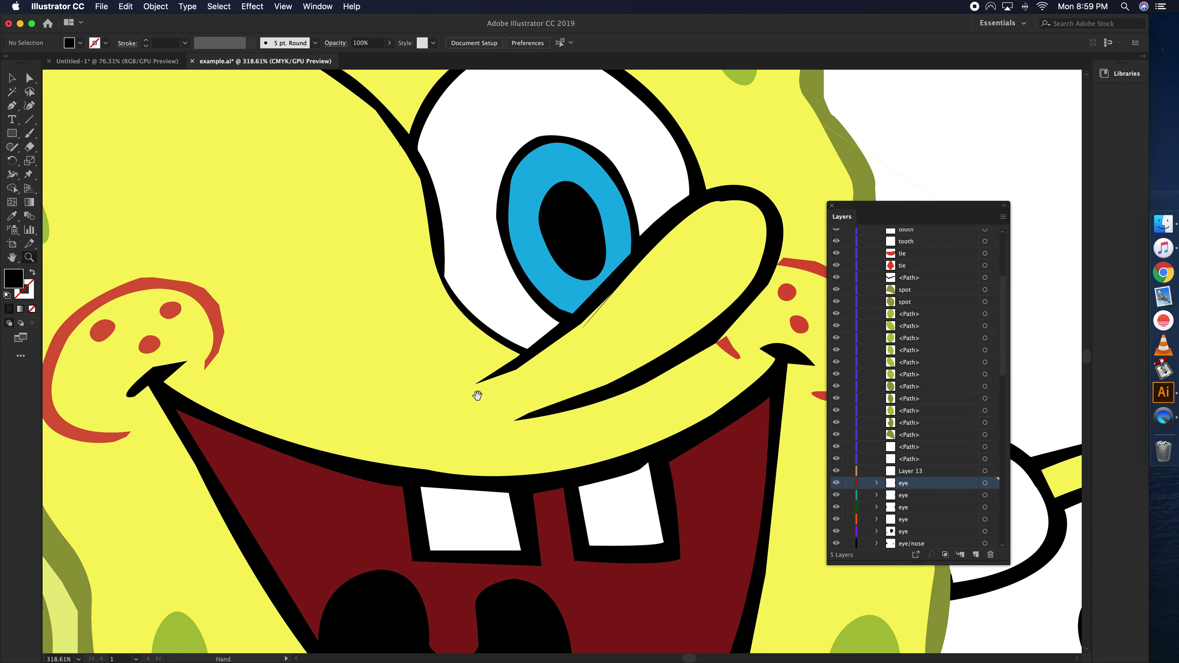
{"action": "left_click_drag", "start_coordinate": [476, 469], "coordinate": [523, 204]}
{"action": "left_click_drag", "start_coordinate": [524, 400], "coordinate": [540, 500]}
{"action": "left_click_drag", "start_coordinate": [533, 254], "coordinate": [448, 448]}
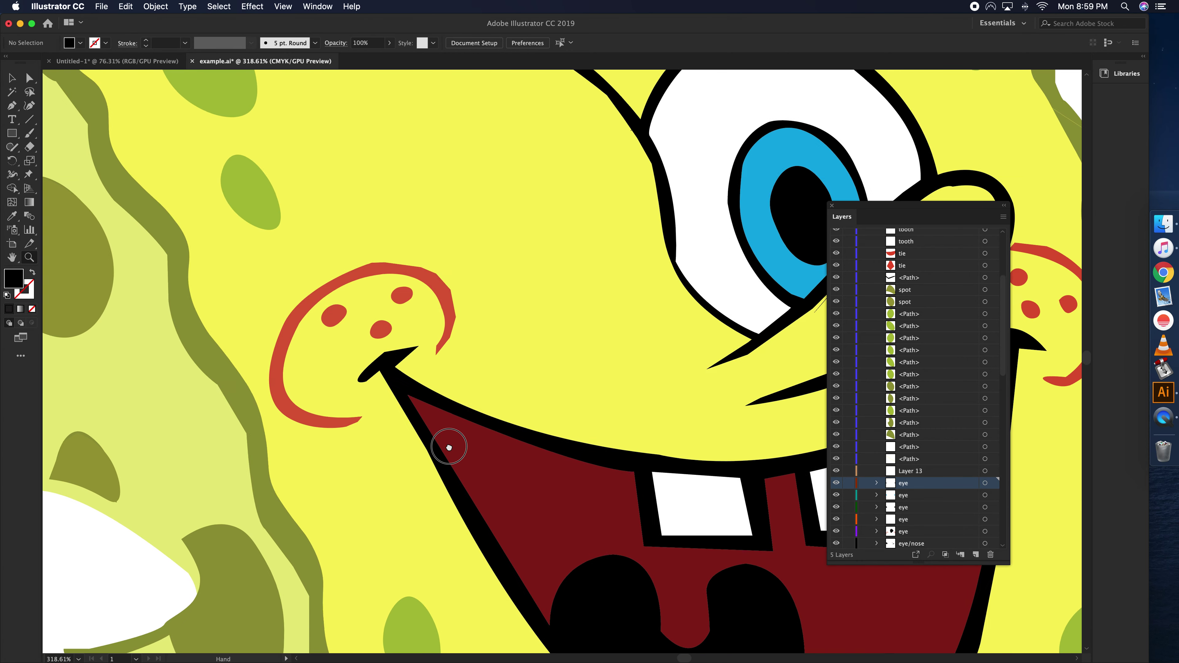
{"action": "left_click_drag", "start_coordinate": [503, 401], "coordinate": [509, 407]}
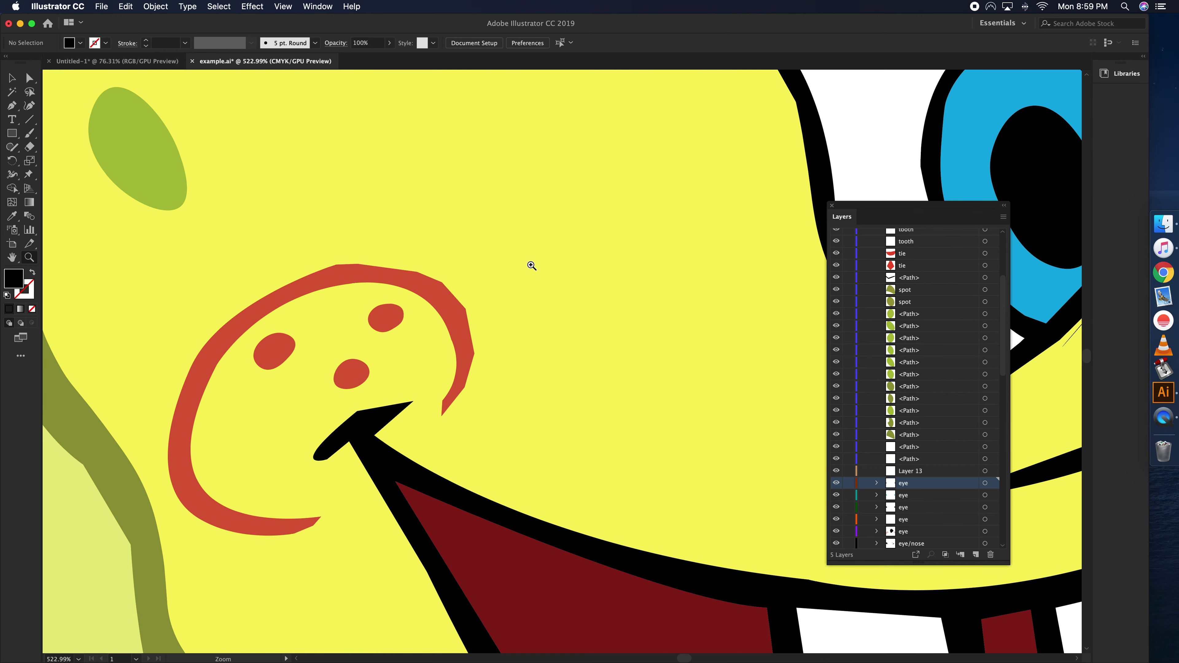
- Magnify the yellow face area above the left cheek to 800%, and zoom back out to 150% to view the head
{"action": "left_click", "coordinate": [531, 265]}
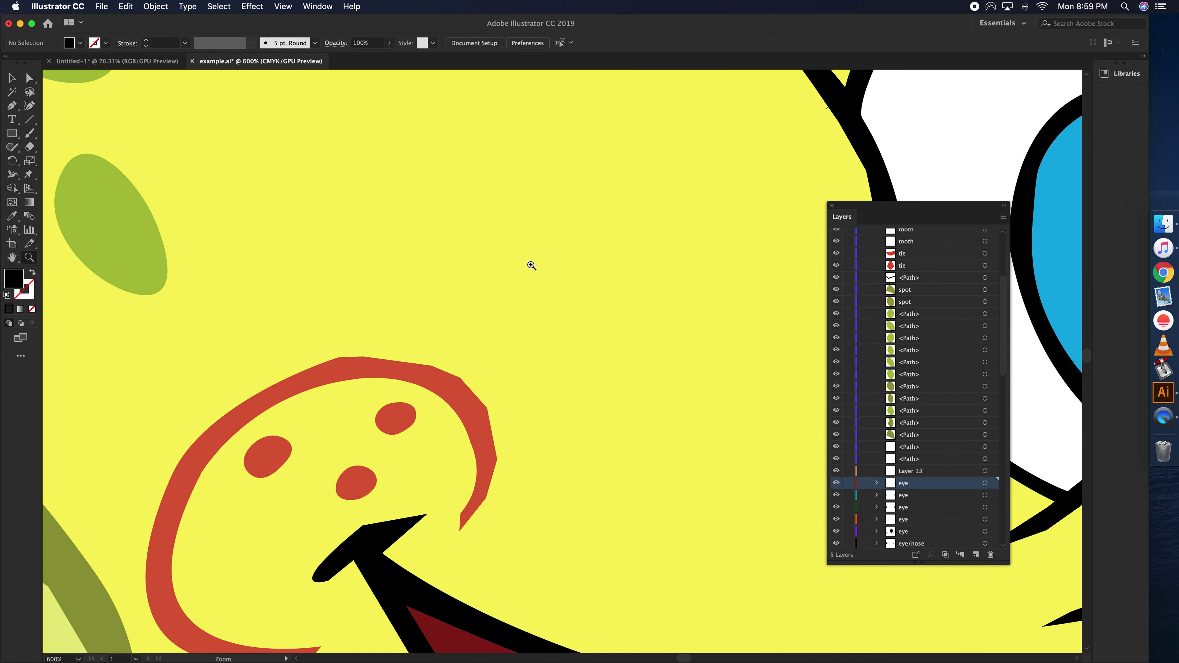
{"action": "left_click", "coordinate": [532, 265]}
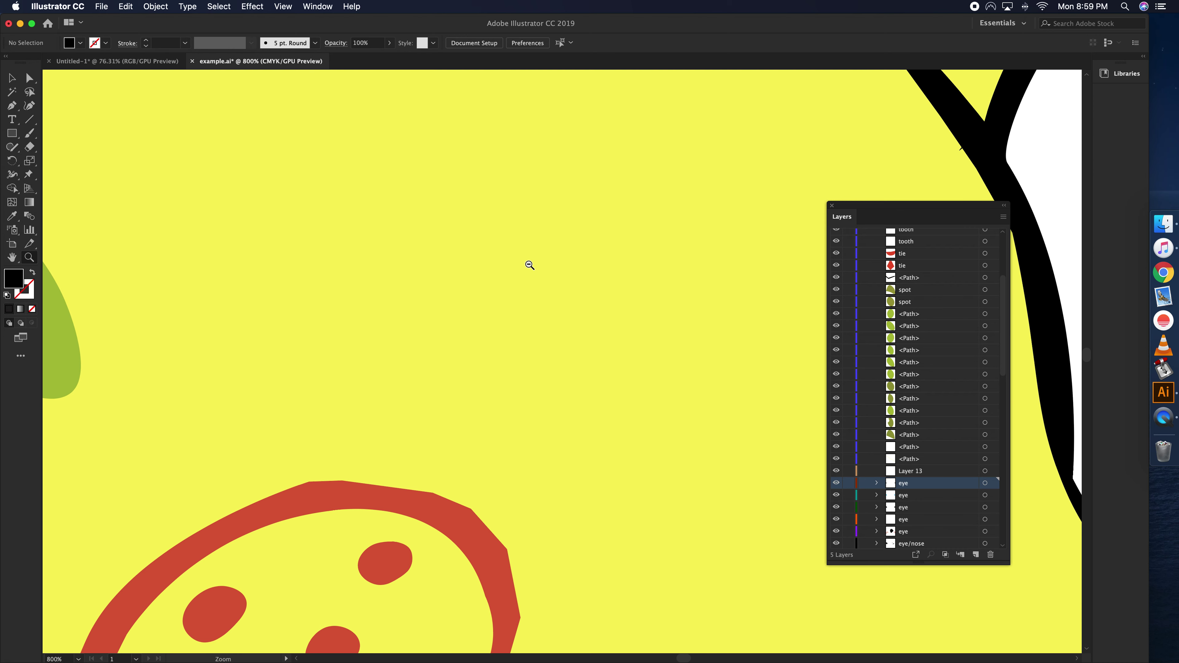
{"action": "left_click", "coordinate": [531, 265], "text": "alt"}
{"action": "left_click", "coordinate": [530, 265], "text": "alt"}
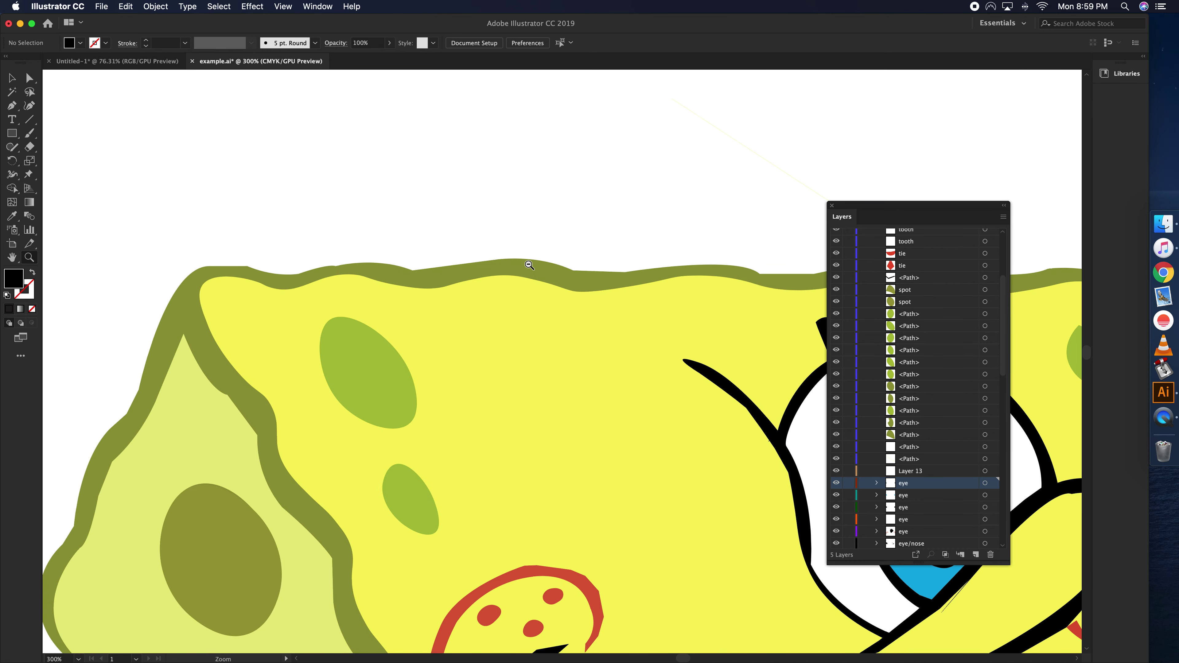
{"action": "left_click", "coordinate": [648, 439], "text": "alt"}
{"action": "left_click", "coordinate": [648, 439], "text": "alt"}
{"action": "left_click", "coordinate": [648, 439], "text": "alt"}
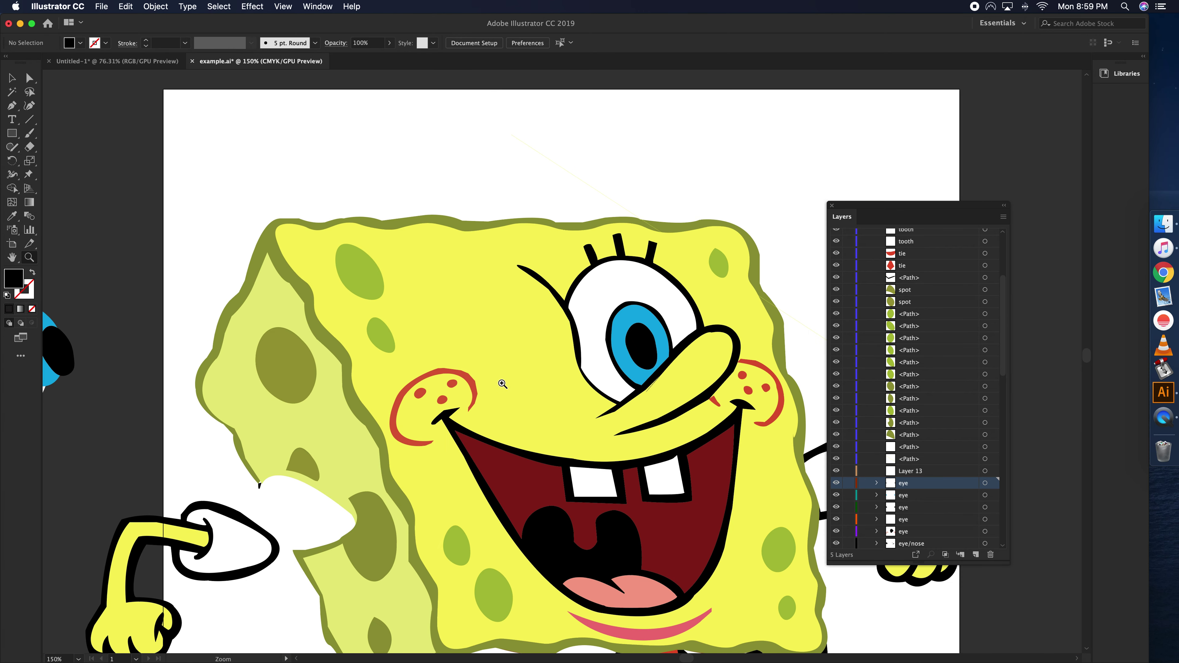
- Inspect the remaining eye, teeth and tongue at close range, and return to the untitled document holding the SpongeBob reference
{"action": "left_click_drag", "start_coordinate": [502, 383], "coordinate": [445, 374]}
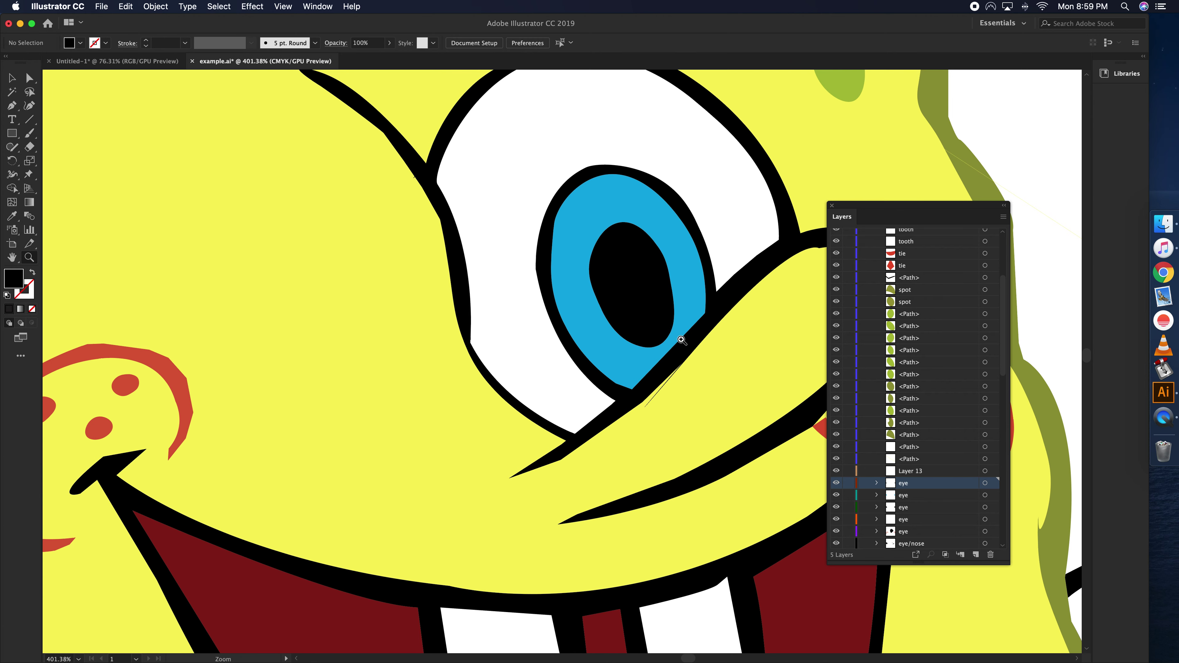
{"action": "left_click_drag", "start_coordinate": [587, 521], "coordinate": [519, 381]}
{"action": "left_click_drag", "start_coordinate": [535, 493], "coordinate": [489, 287]}
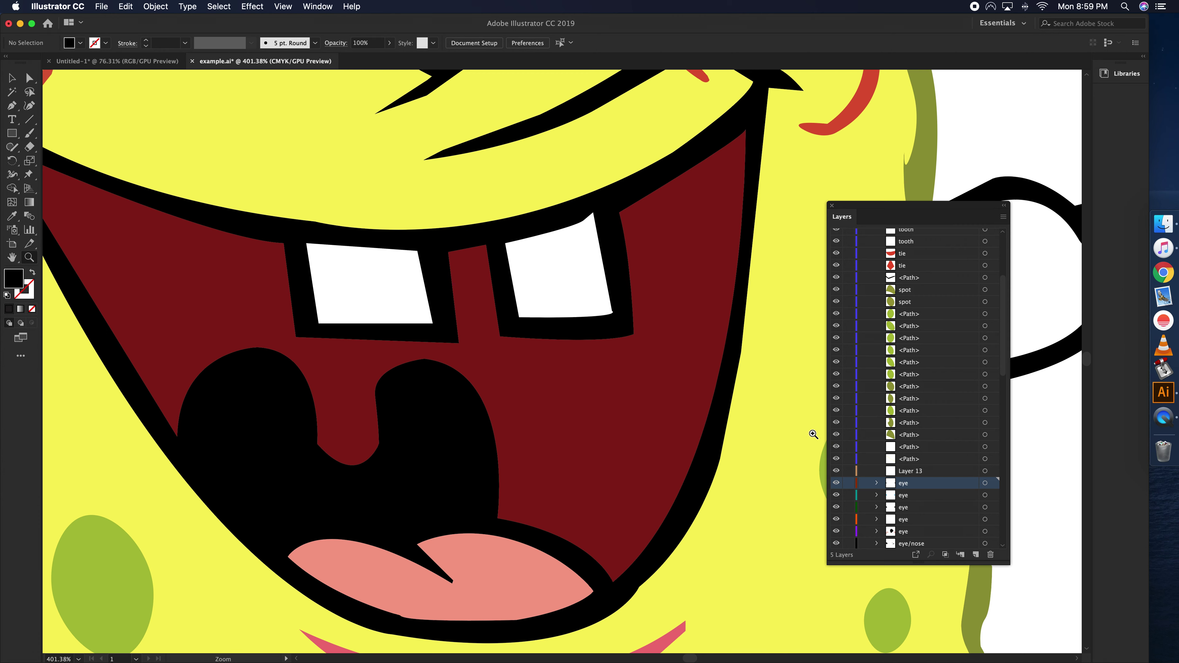
{"action": "left_click", "coordinate": [125, 63]}
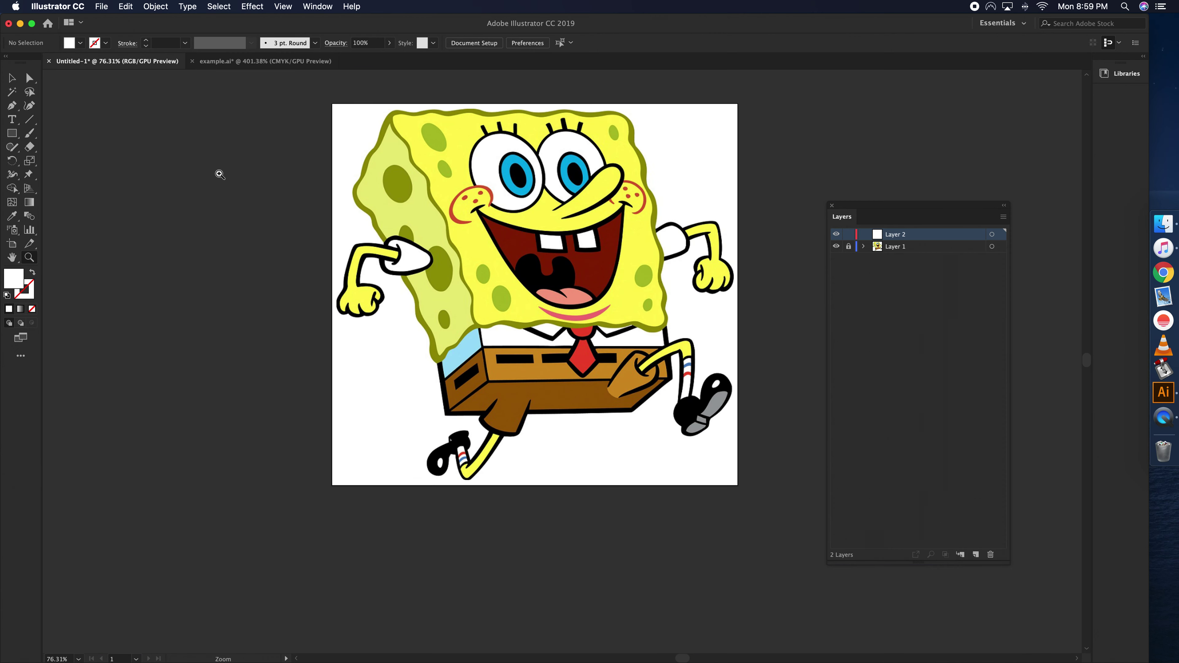